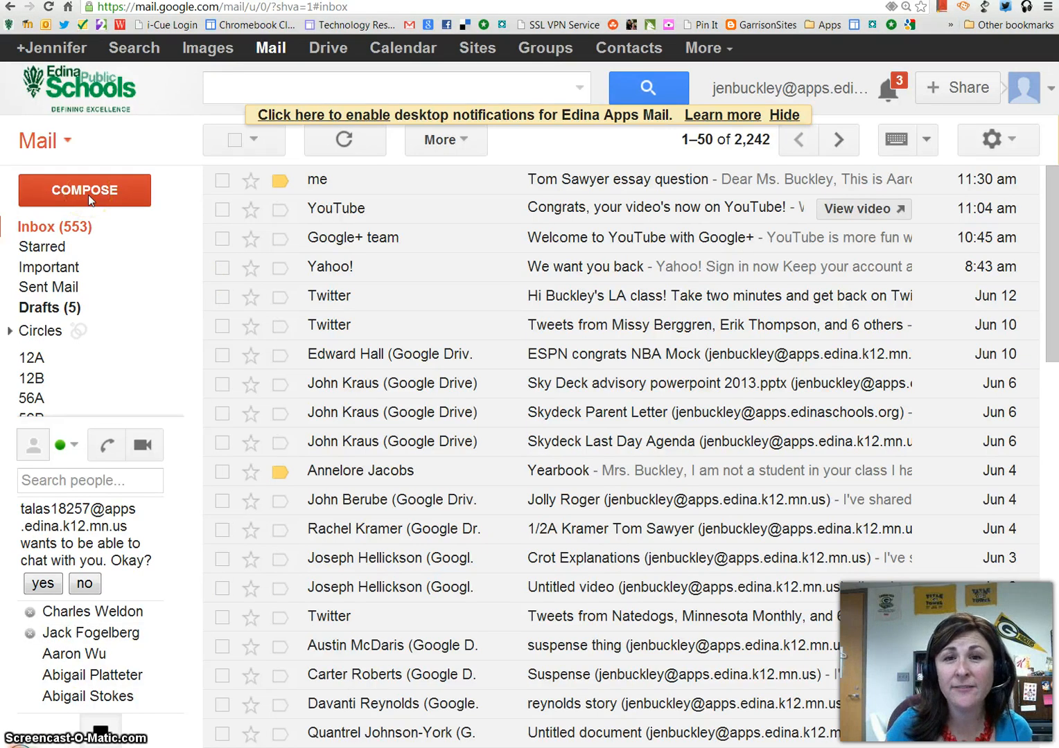
# Step: Open a blank new message draft with the red Compose button
pyautogui.click(88, 195)
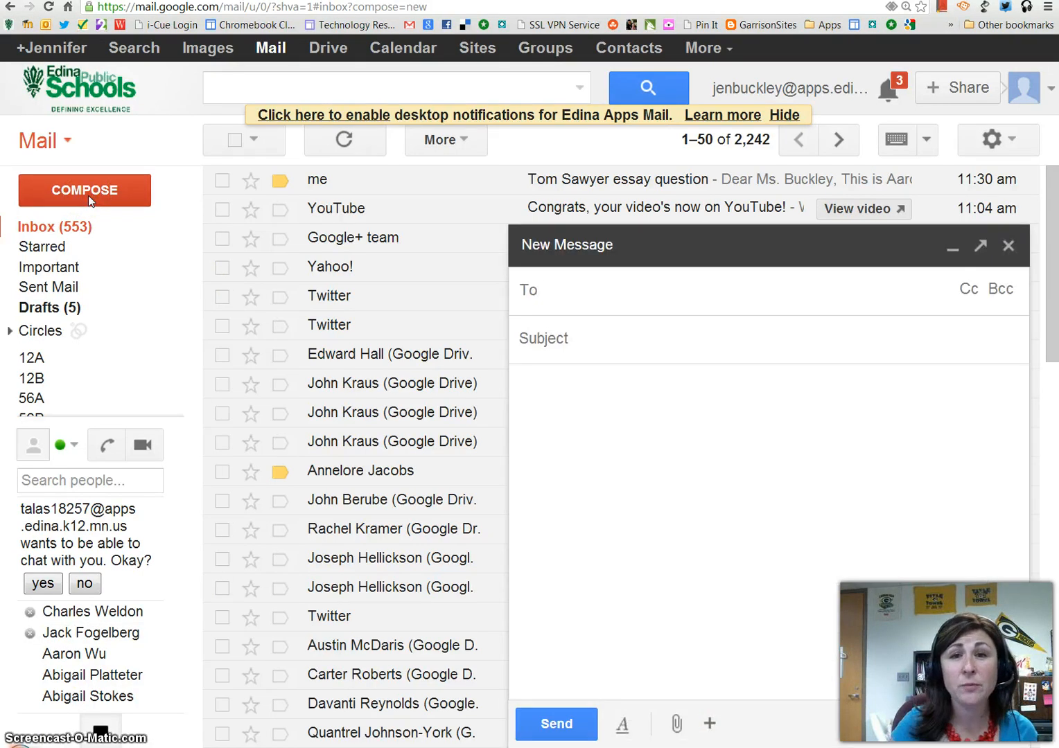
# Step: Pop the draft out into a separate window and maximize it to full screen
pyautogui.click(981, 248)
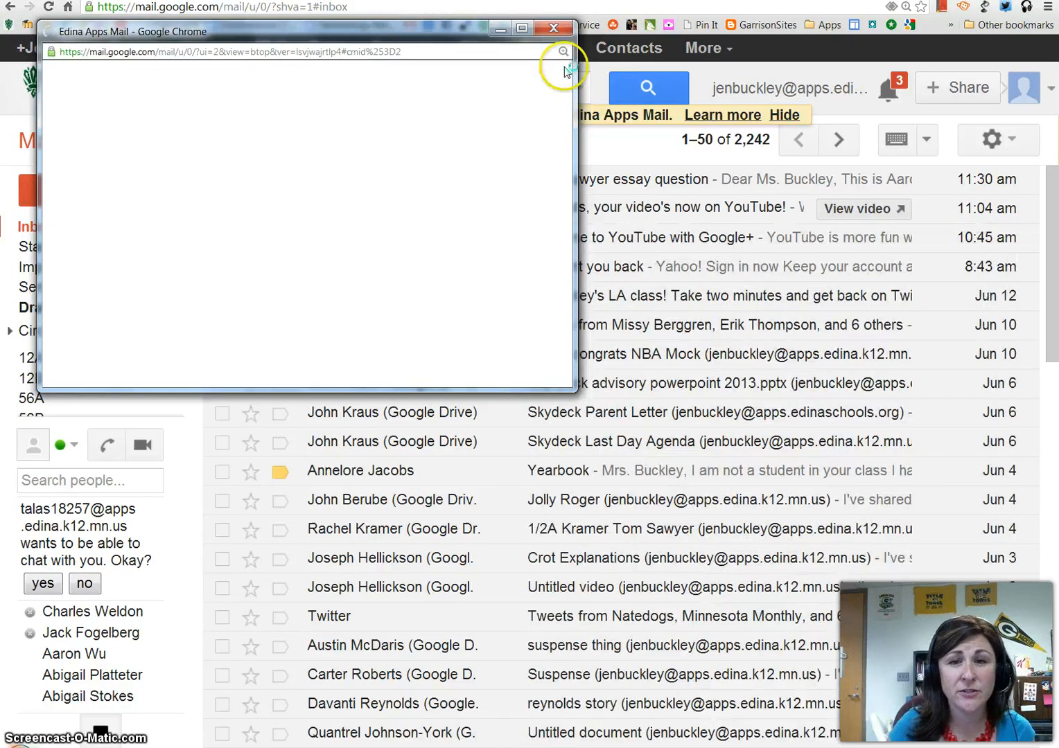
pyautogui.click(521, 28)
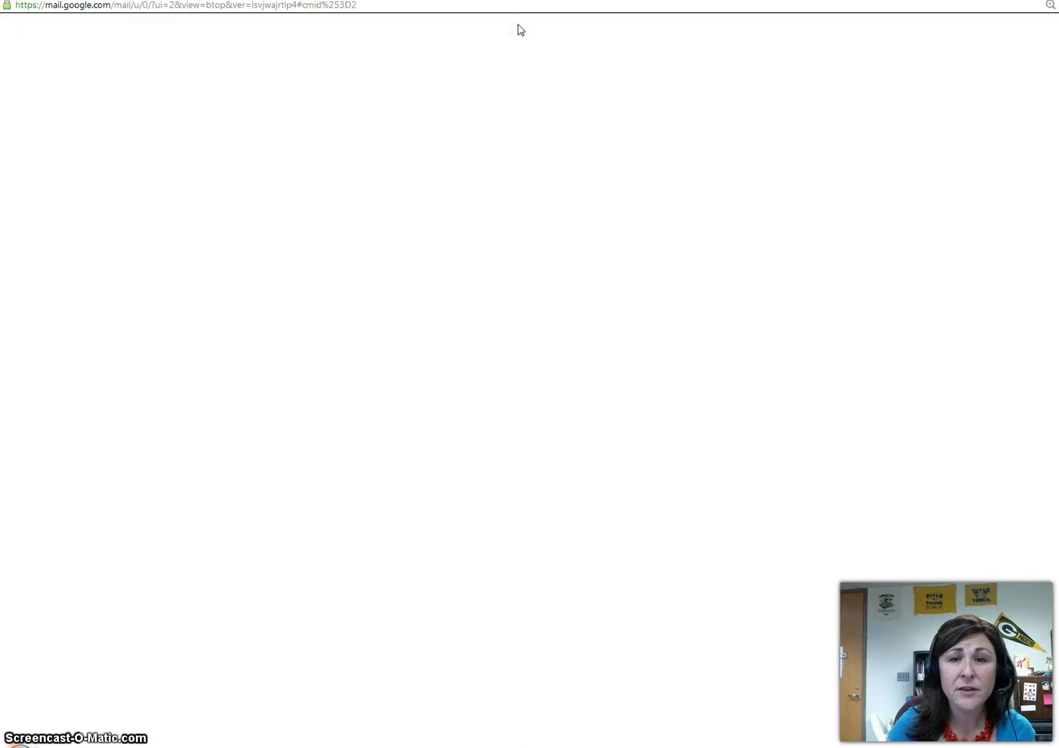
pyautogui.click(516, 31)
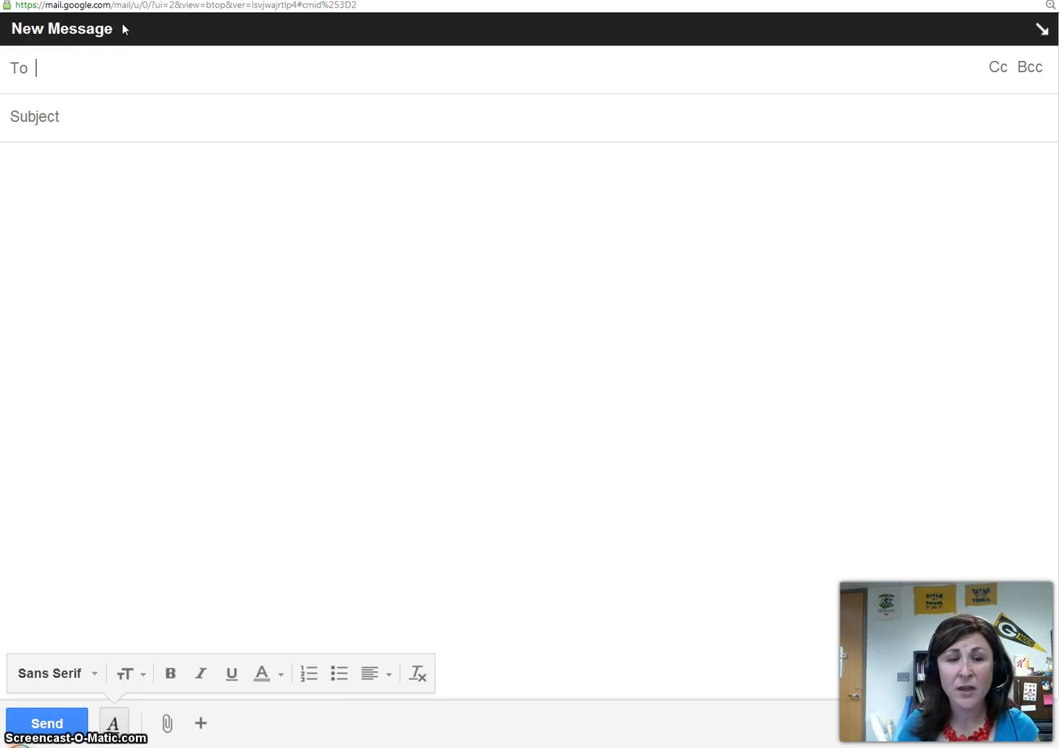
# Step: Address the draft to the teacher's edinaschools.org address, picked from the 'caspa' suggestions
pyautogui.write('ca')
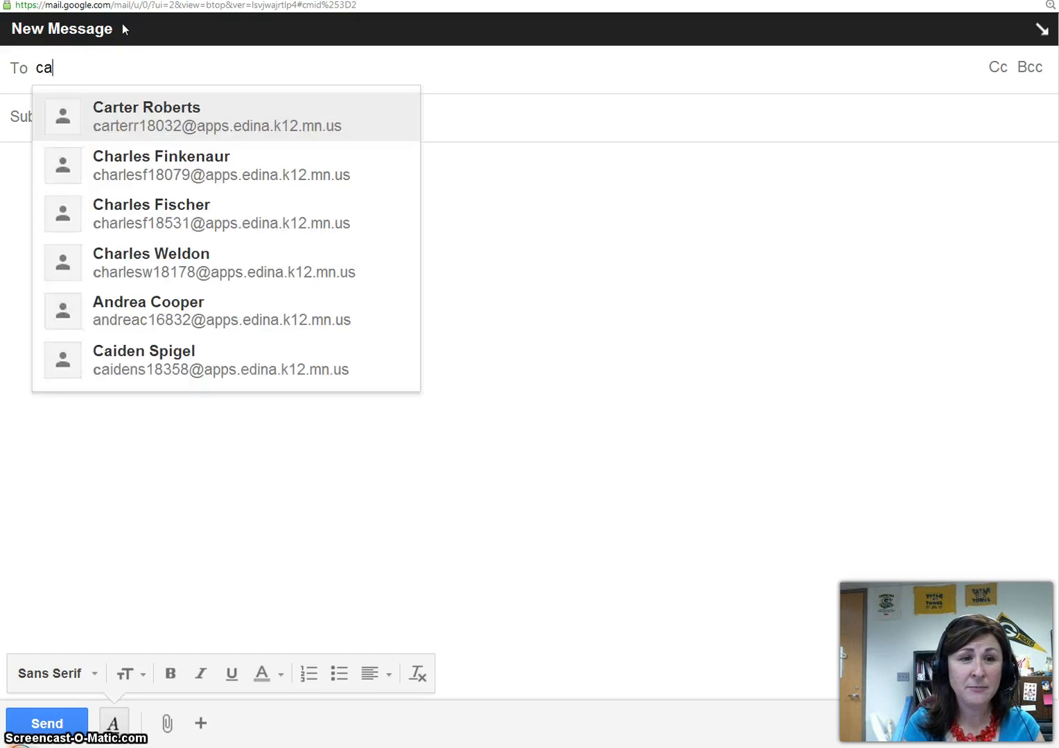
pyautogui.write('spa')
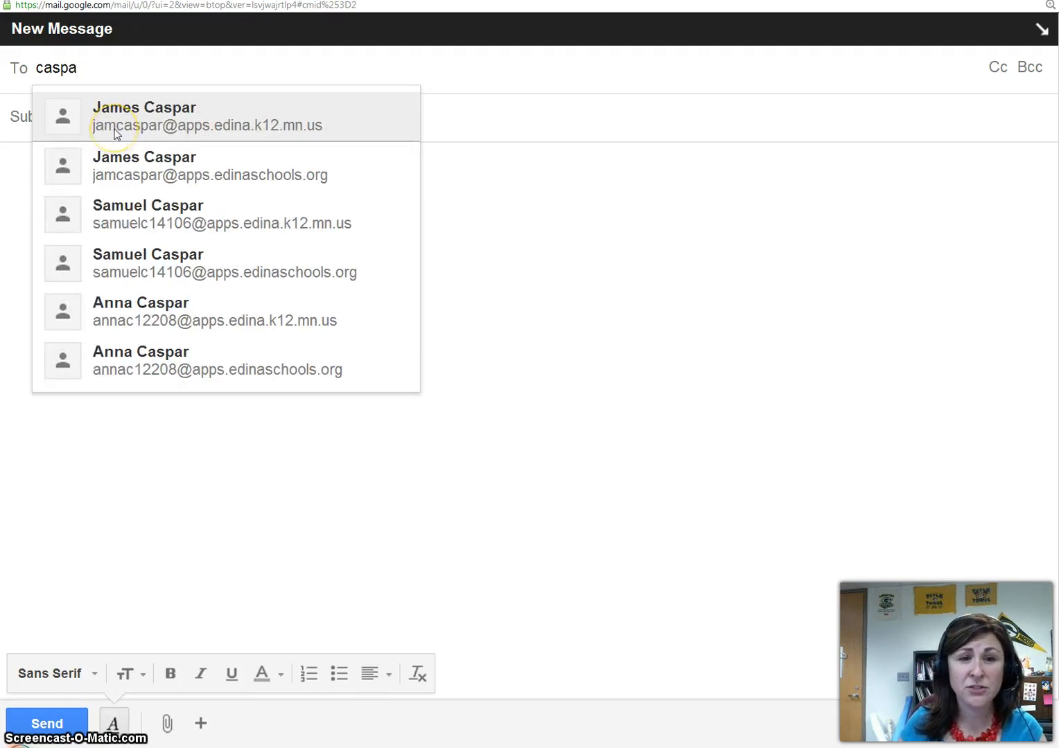
pyautogui.click(126, 182)
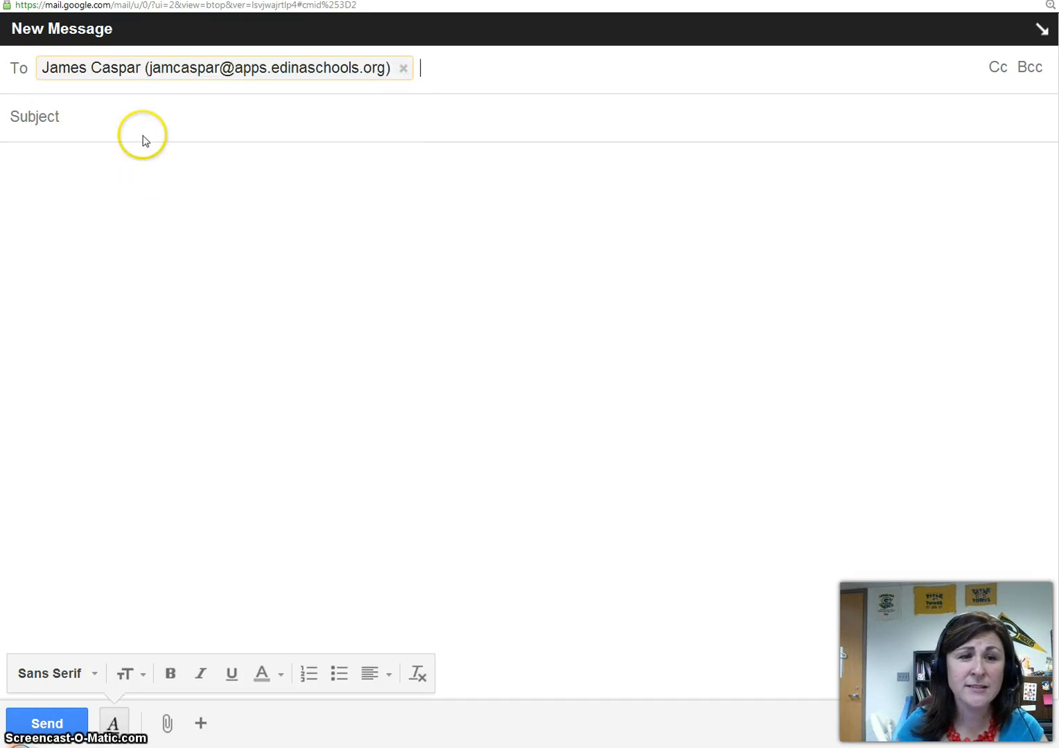
pyautogui.click(142, 135)
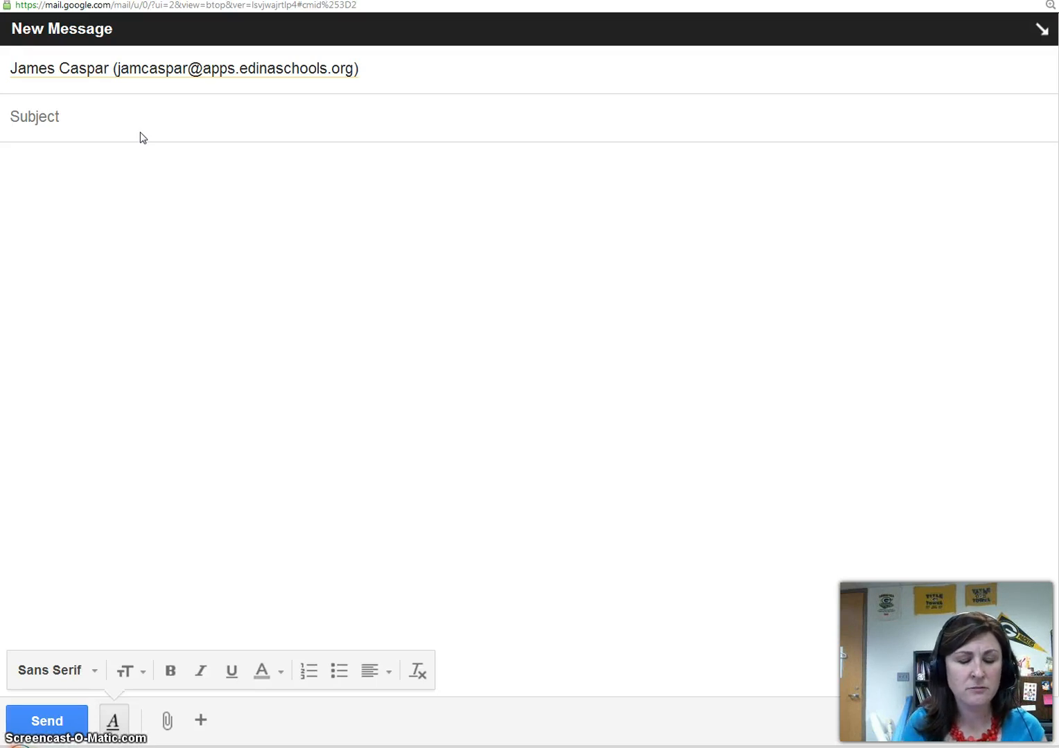
# Step: Enter the subject 'Question about missing lab report' and begin the body with a greeting to the teacher
pyautogui.write('Question abo')
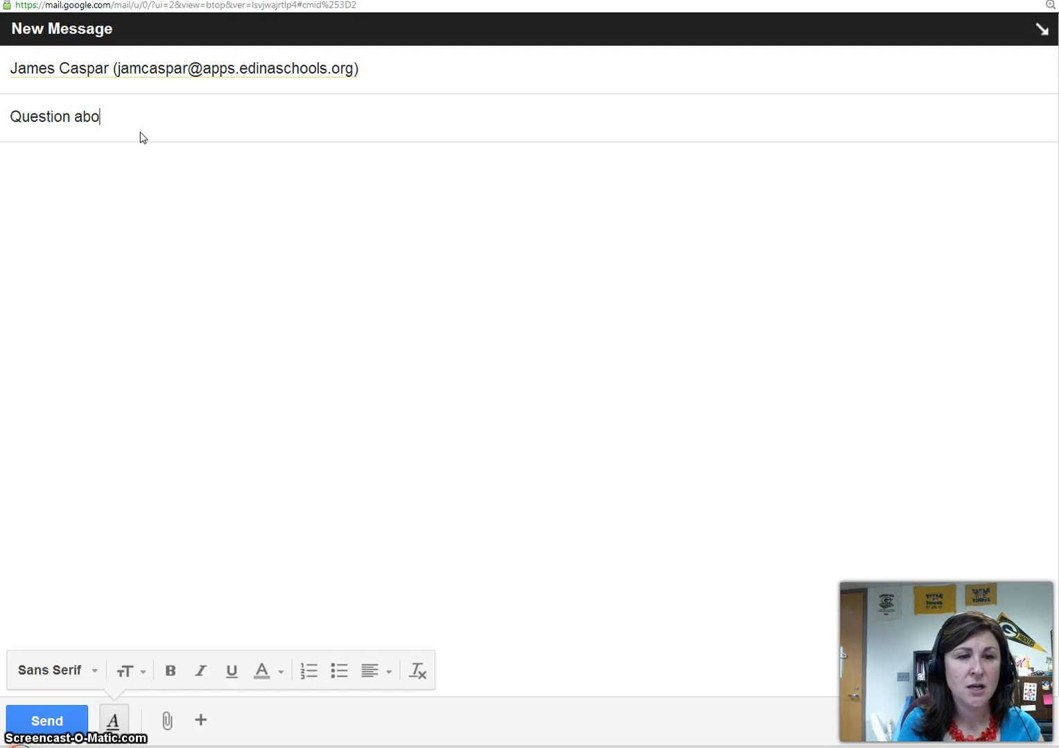
pyautogui.write('ut missing')
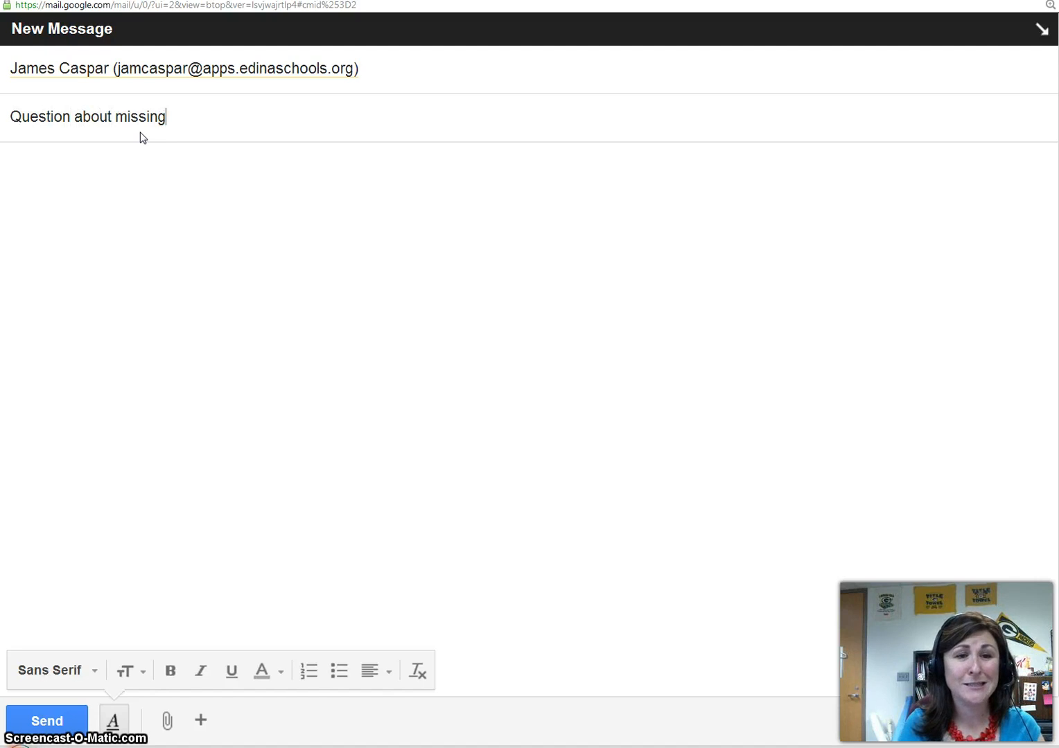
pyautogui.write(' lab repo')
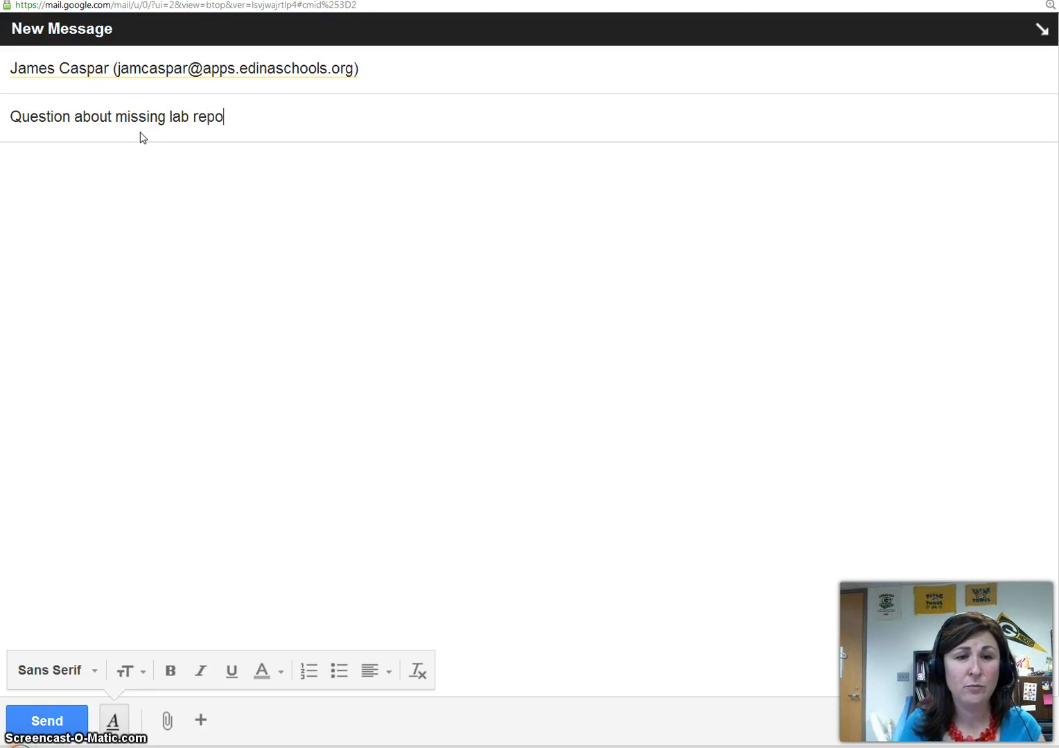
pyautogui.write('rt')
pyautogui.click(153, 166)
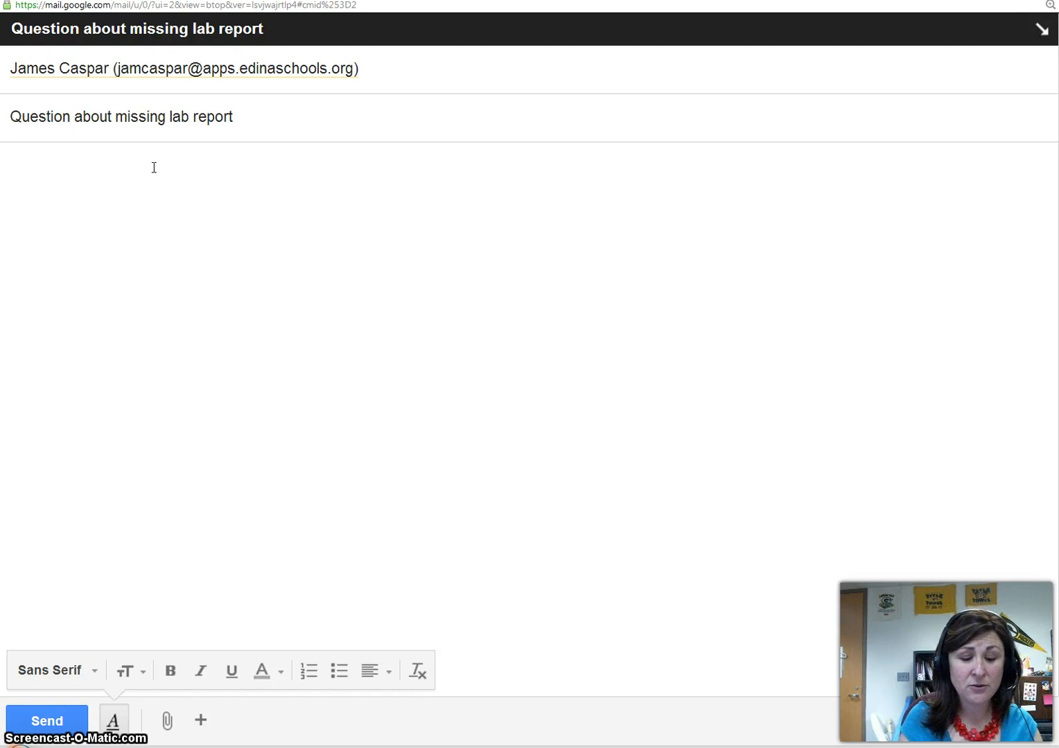
pyautogui.write('Mr. Cas')
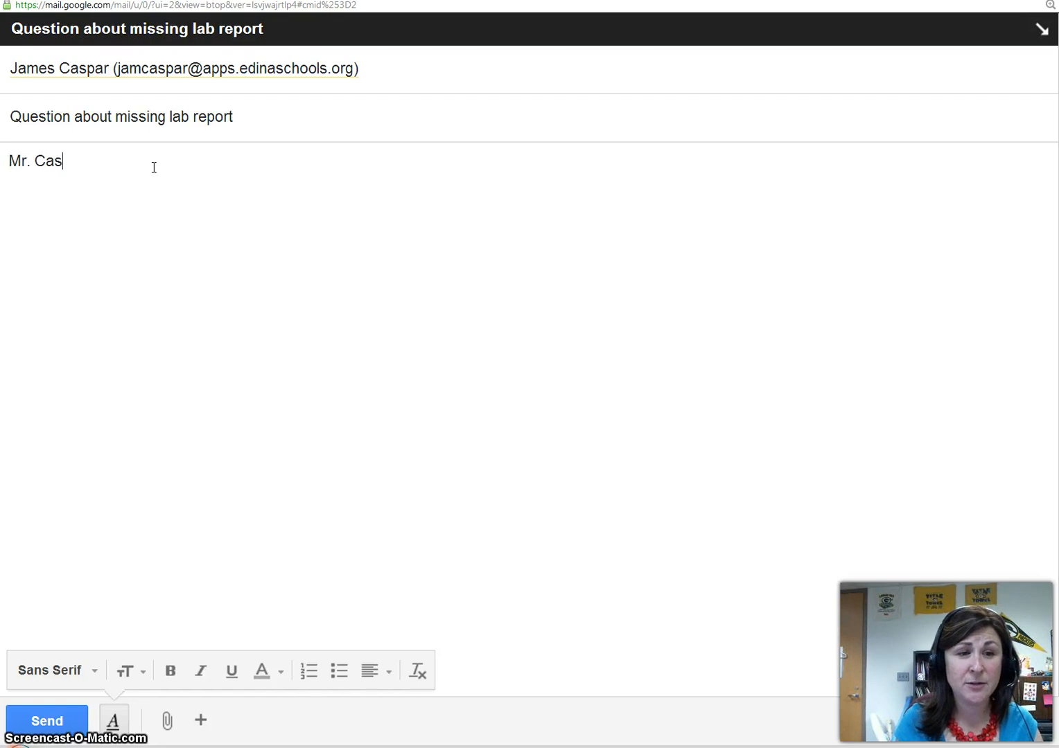
pyautogui.write('par,')
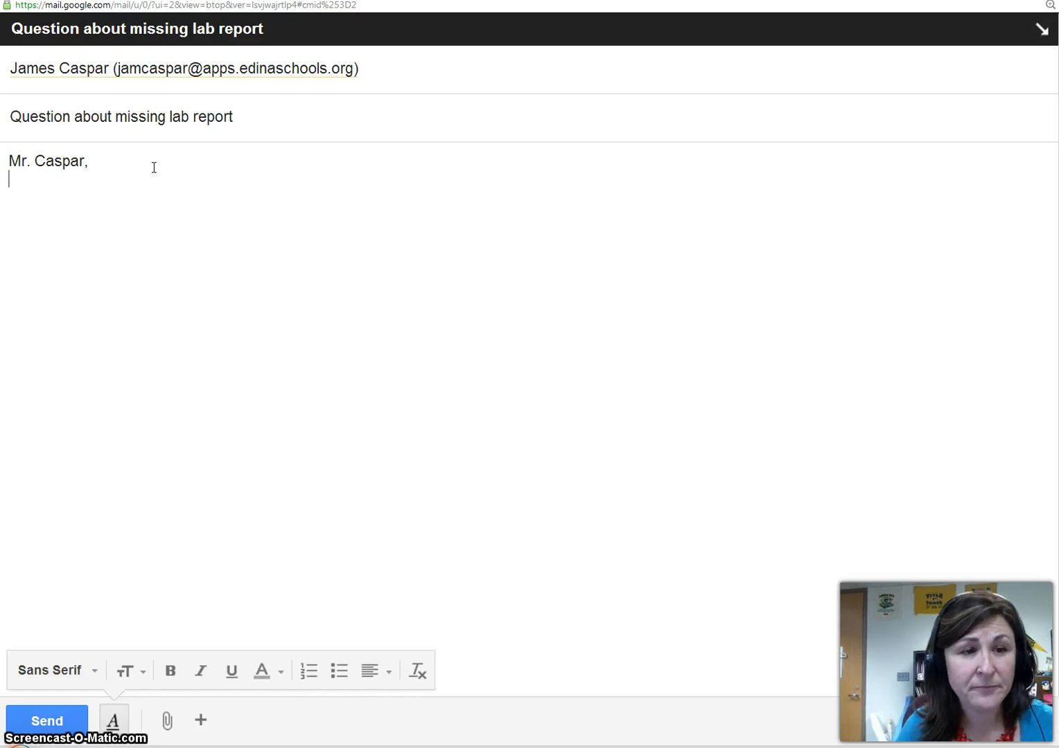
# Step: Write the 7/8A science student's paragraph: white powder lab marked missing, believed turned in, please confirm
pyautogui.press('Return')
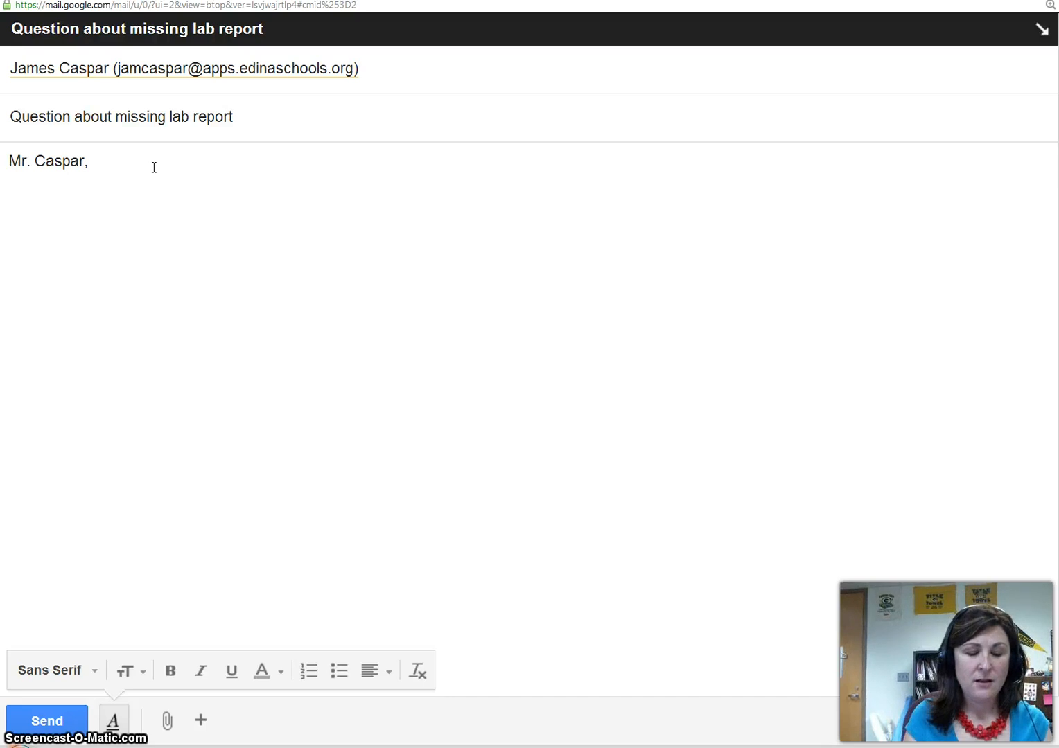
pyautogui.write('I was')
pyautogui.press('BackSpace')
pyautogui.press('BackSpace')
pyautogui.press('BackSpace')
pyautogui.press('BackSpace')
pyautogui.press('BackSpace')
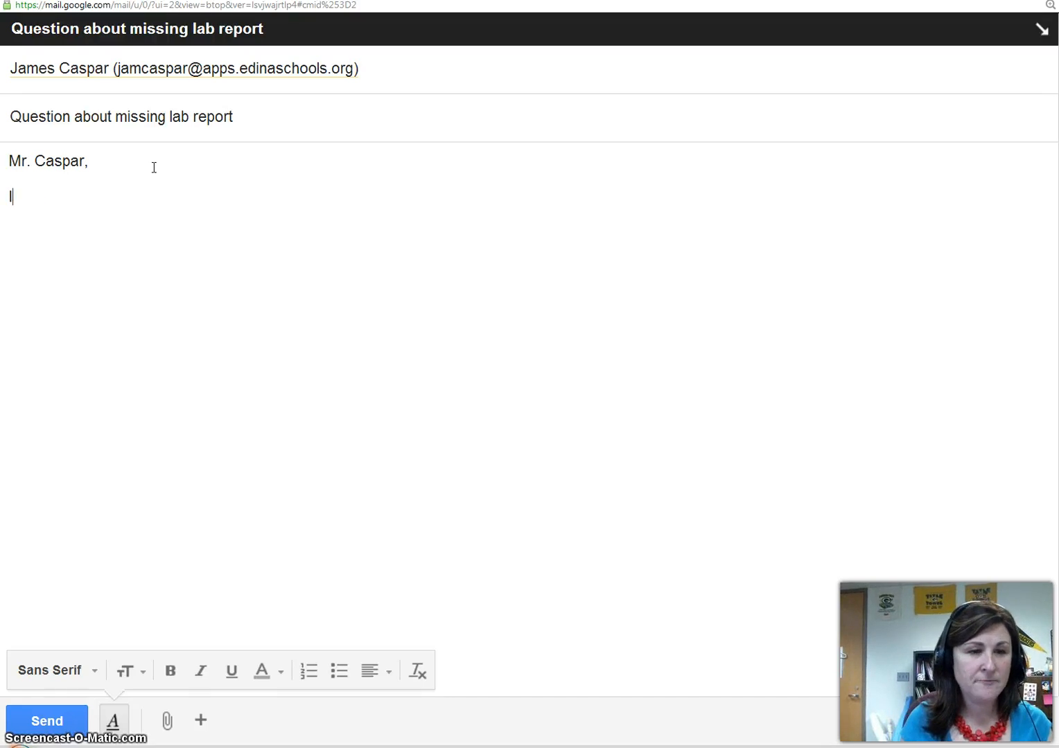
pyautogui.write('This')
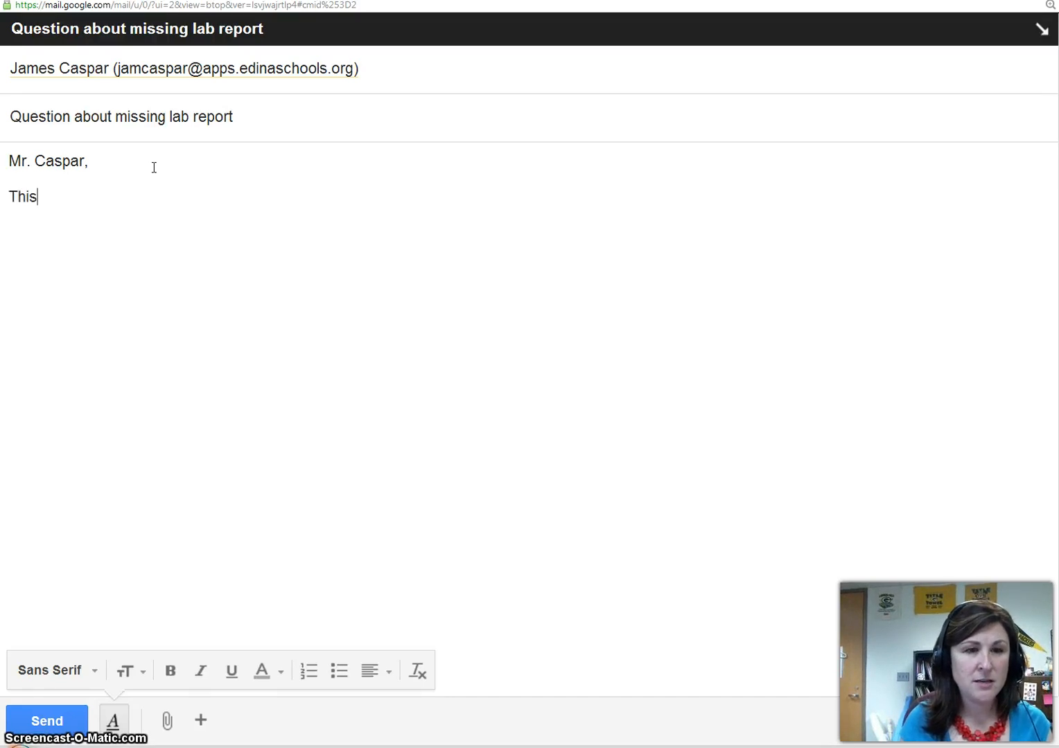
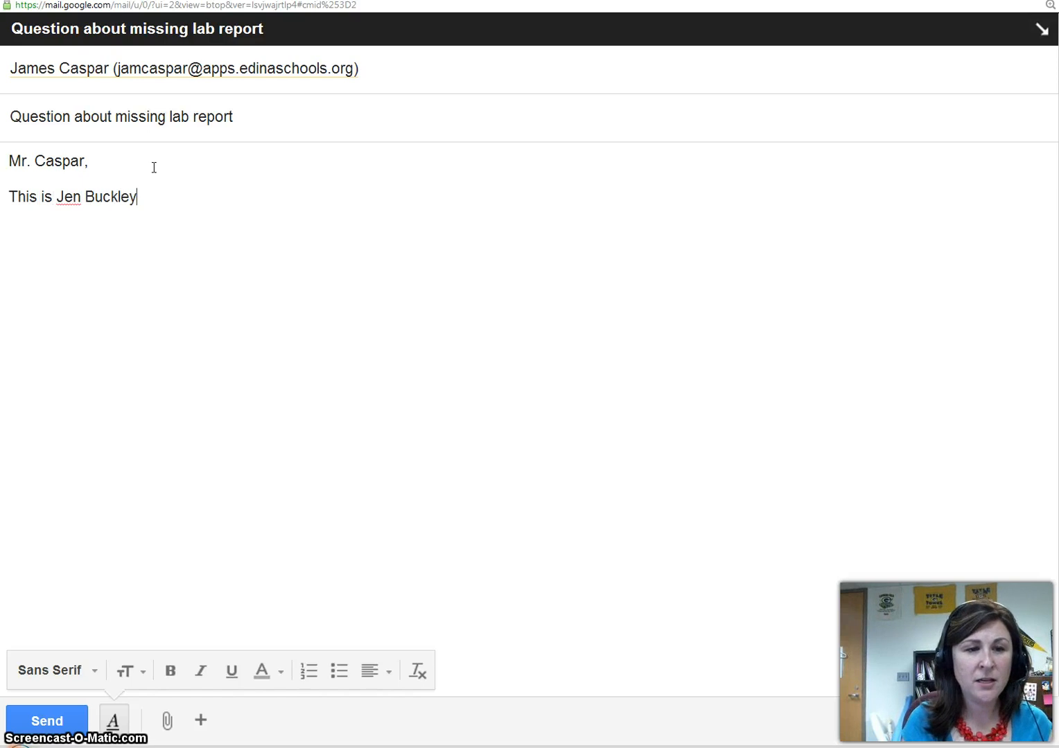
pyautogui.write('from your')
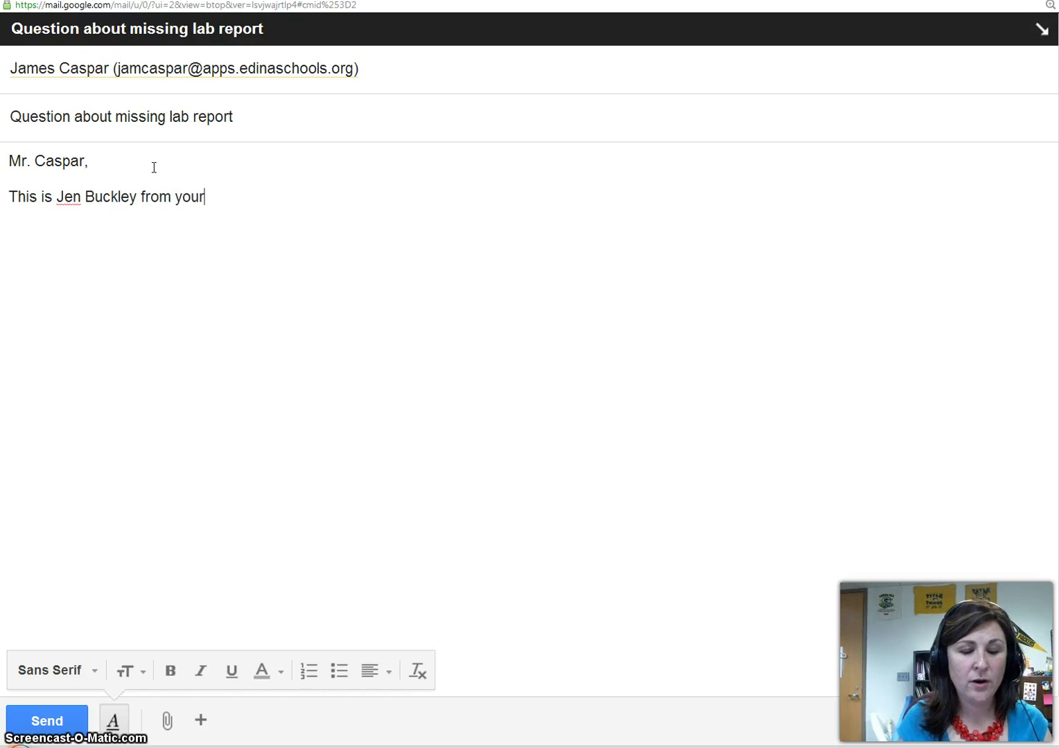
pyautogui.write(' 7/8A ')
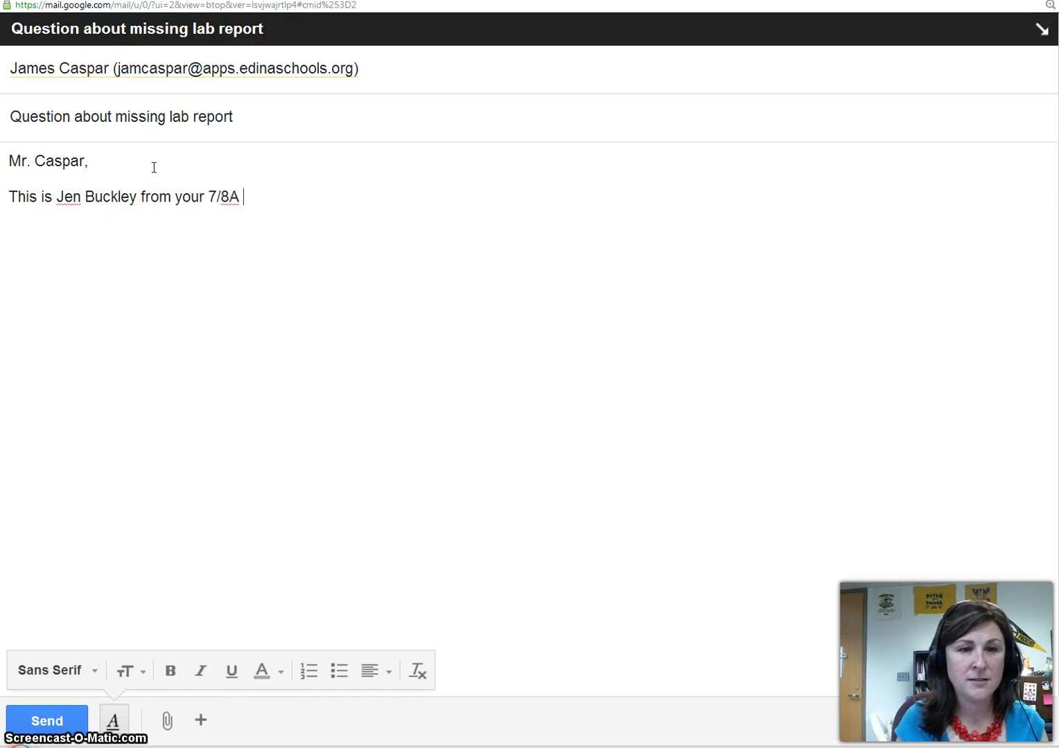
pyautogui.write('science cl')
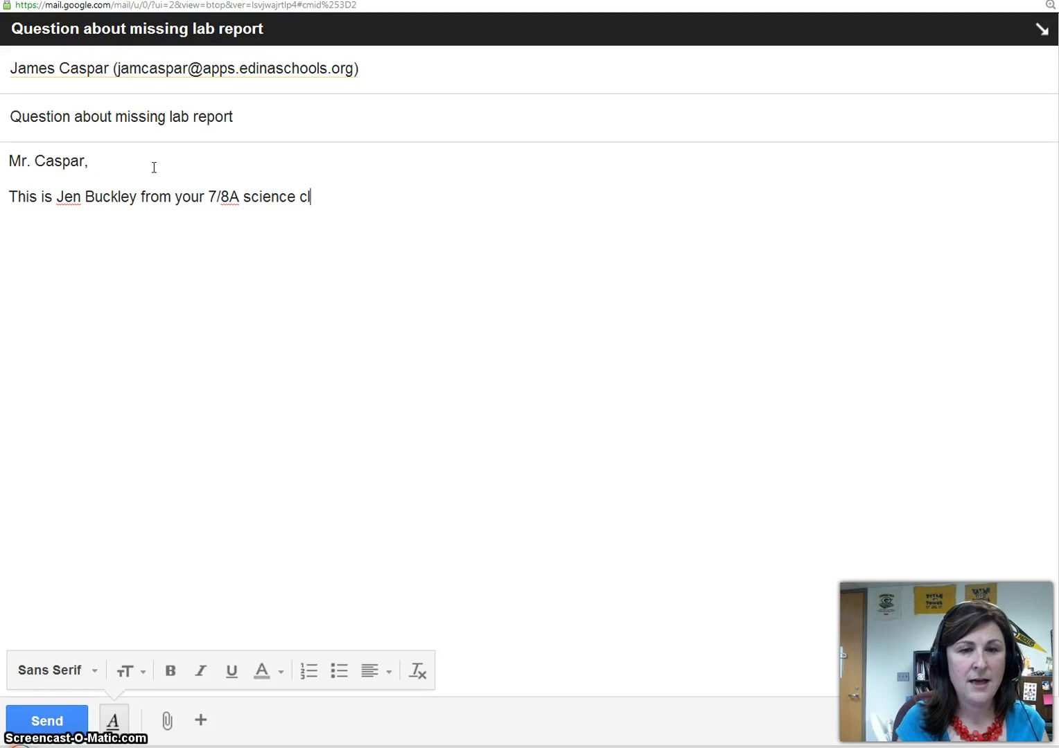
pyautogui.write('ass.  My parents ')
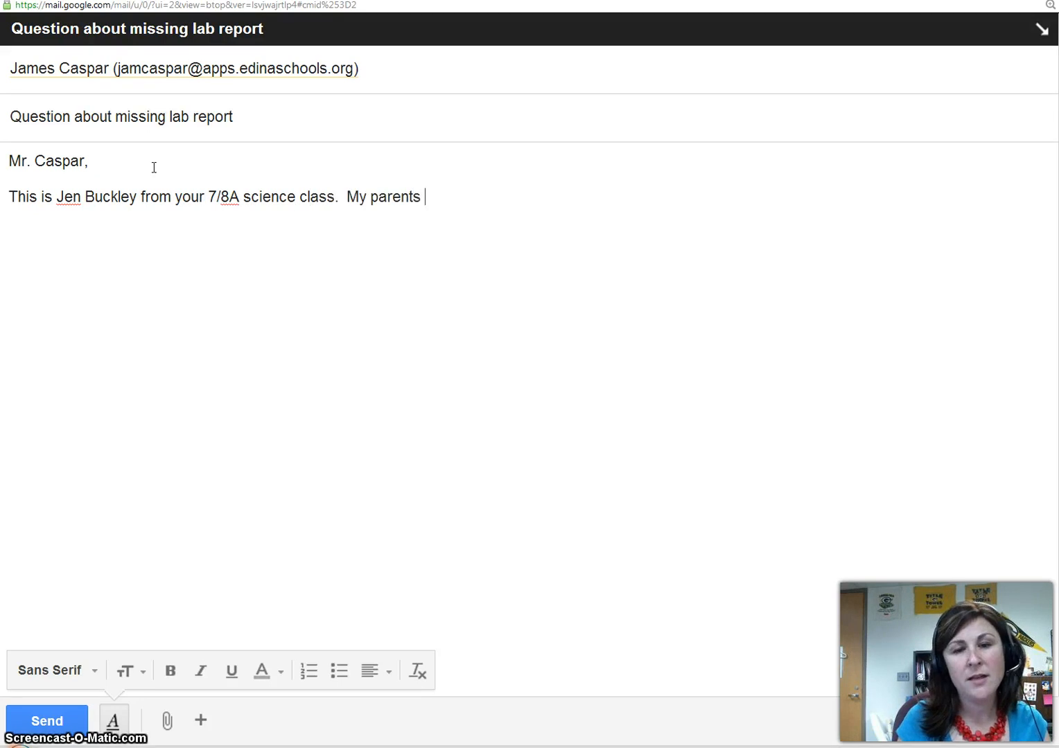
pyautogui.write('and I were just goin')
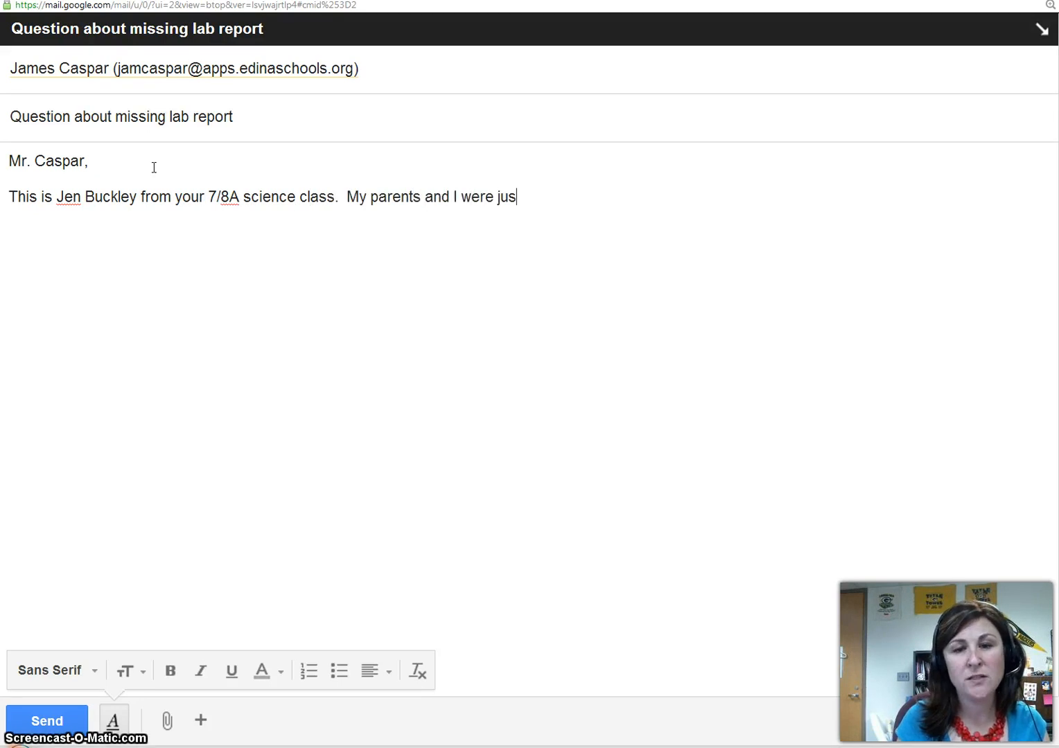
pyautogui.write('g ov')
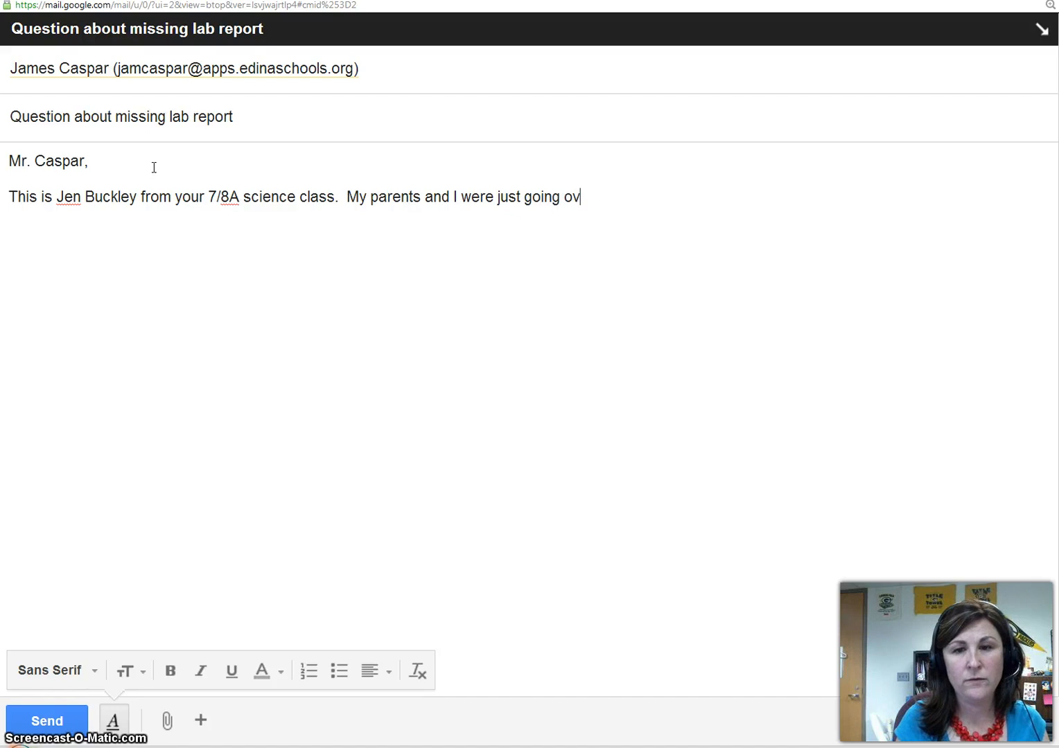
pyautogui.write('er School')
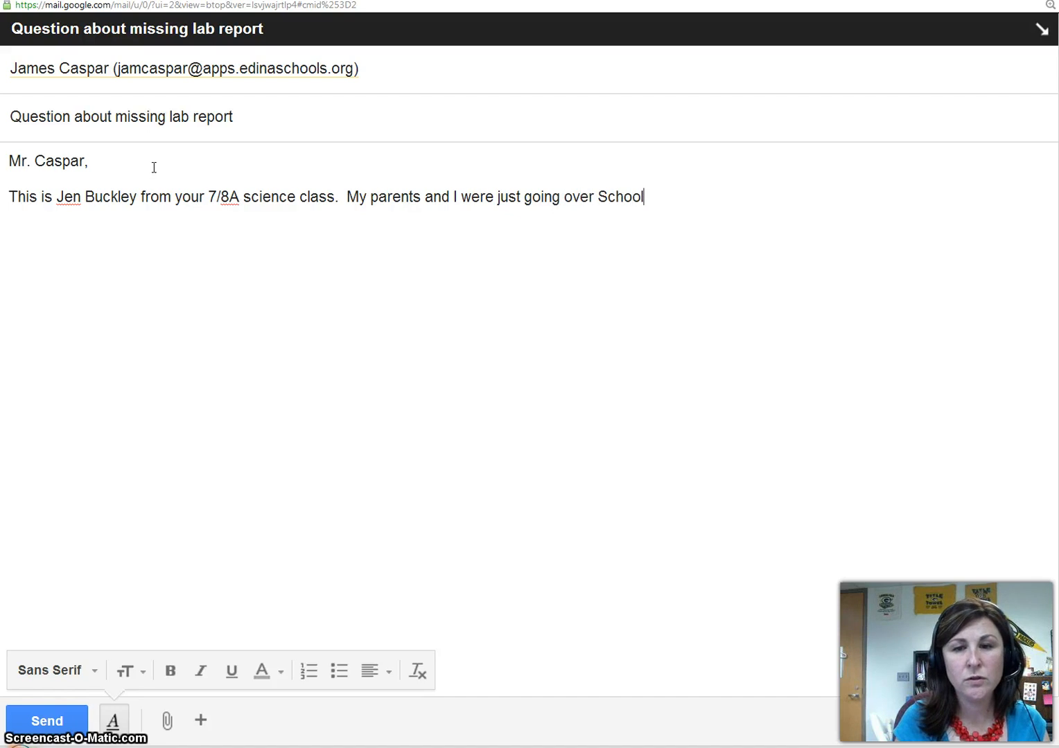
pyautogui.write('View and')
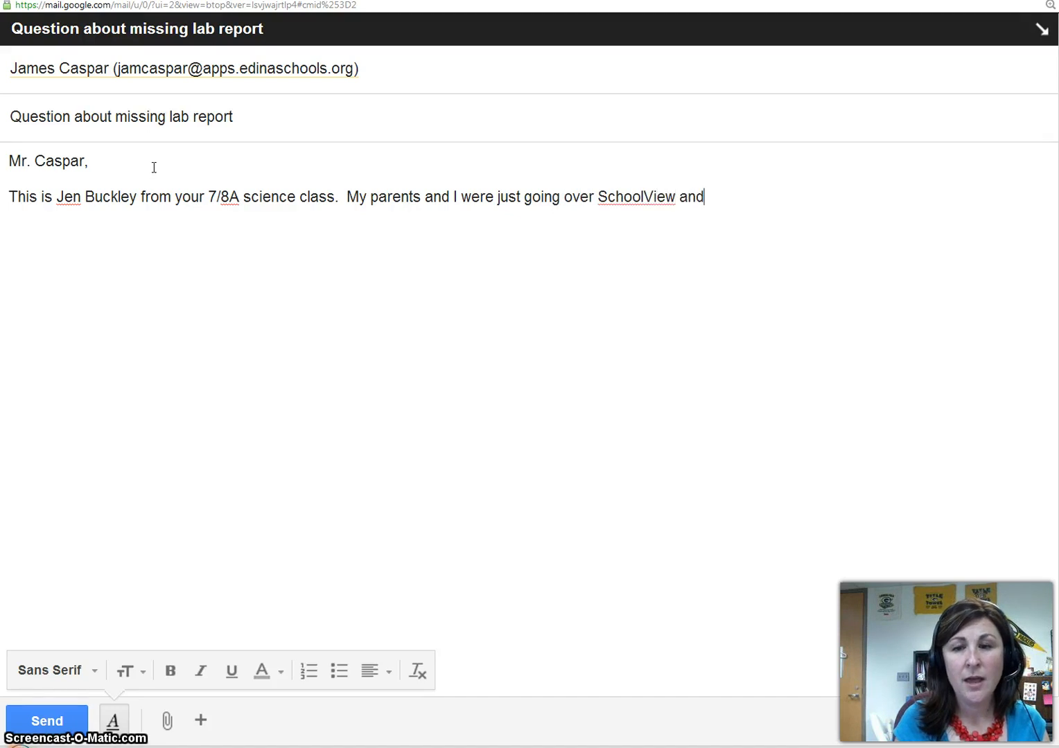
pyautogui.write(' noticed that')
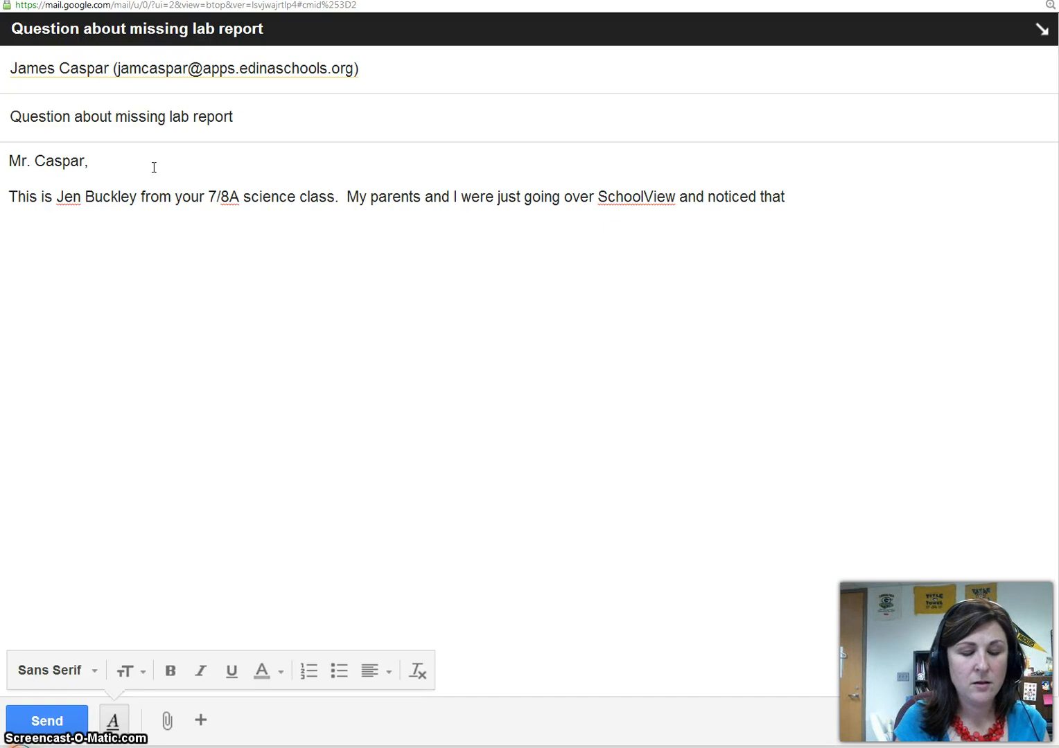
pyautogui.write(' my ')
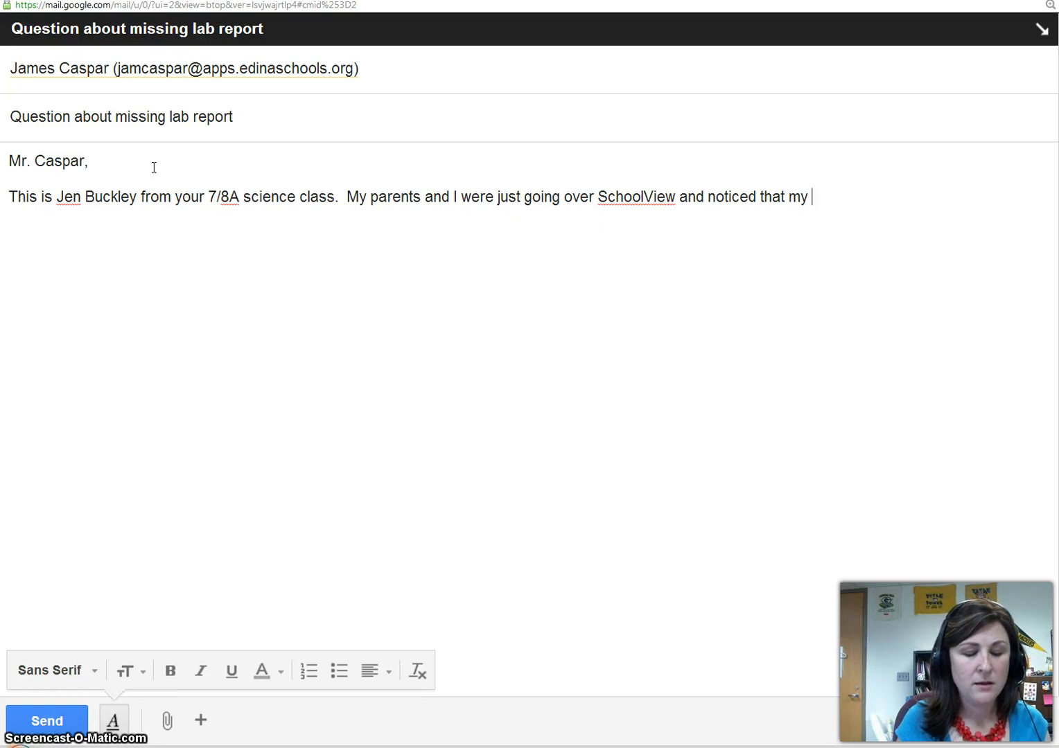
pyautogui.write('wh')
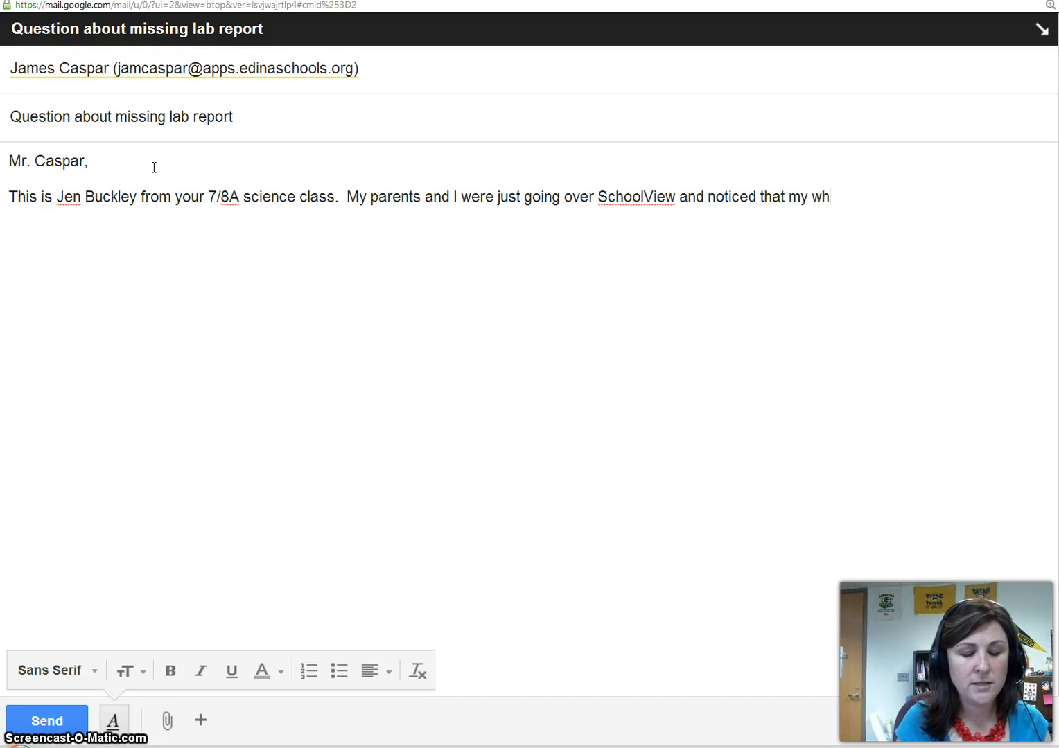
pyautogui.write('ite powder')
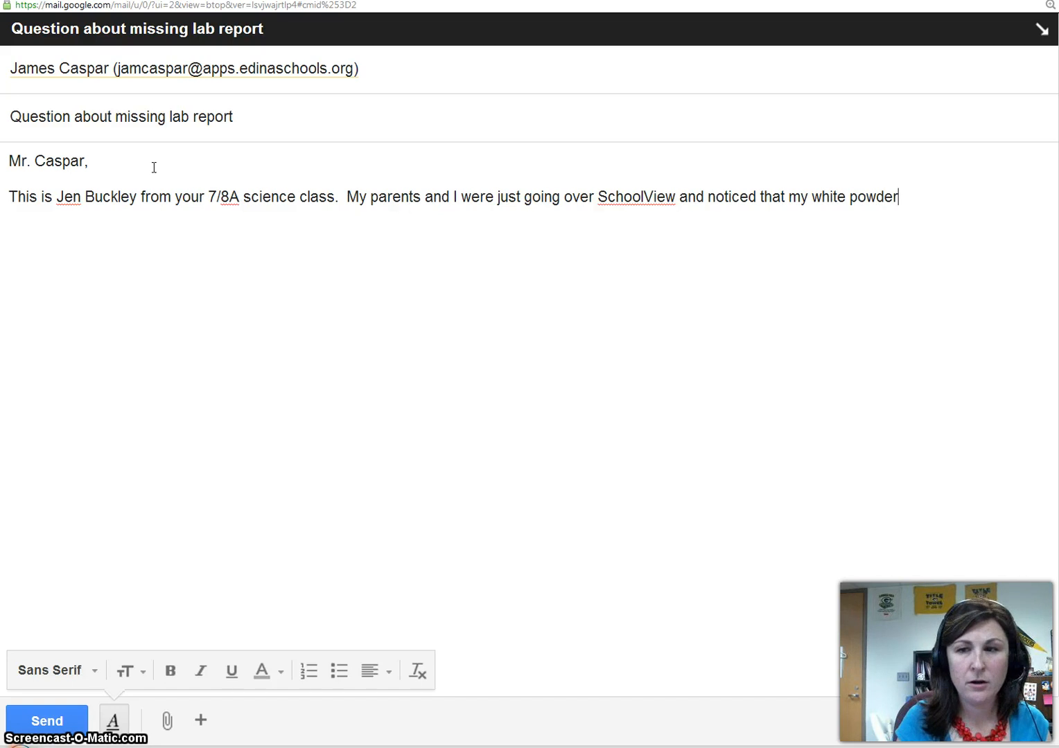
pyautogui.write(' lab is ')
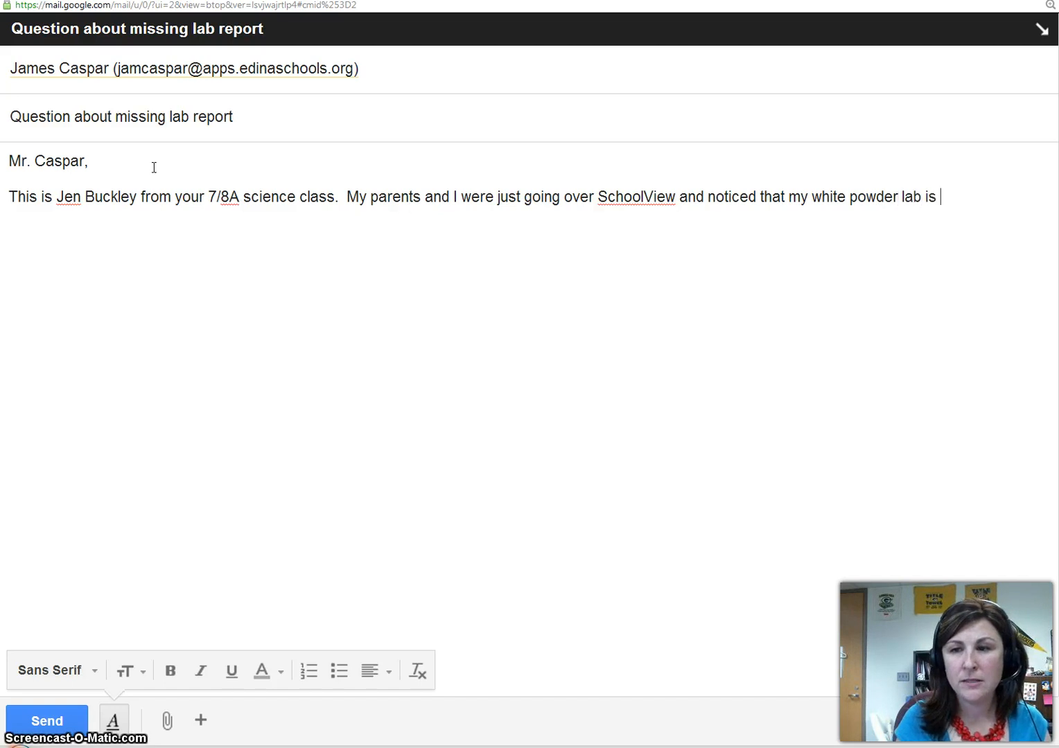
pyautogui.write('marked as')
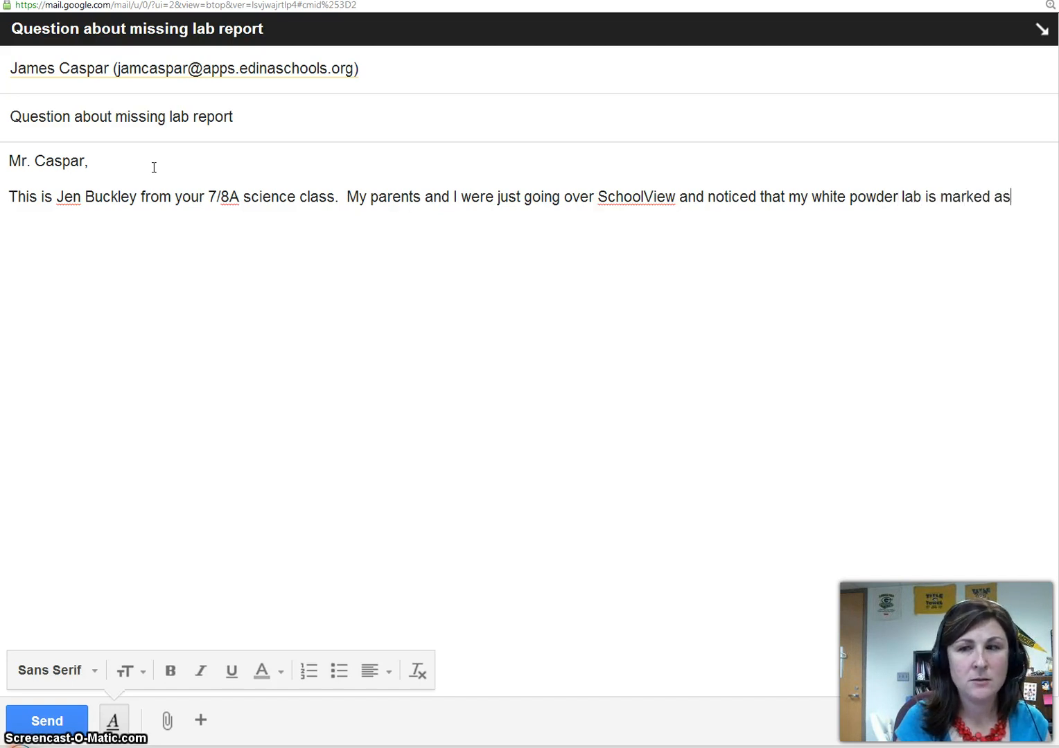
pyautogui.write(' missing.  I was ')
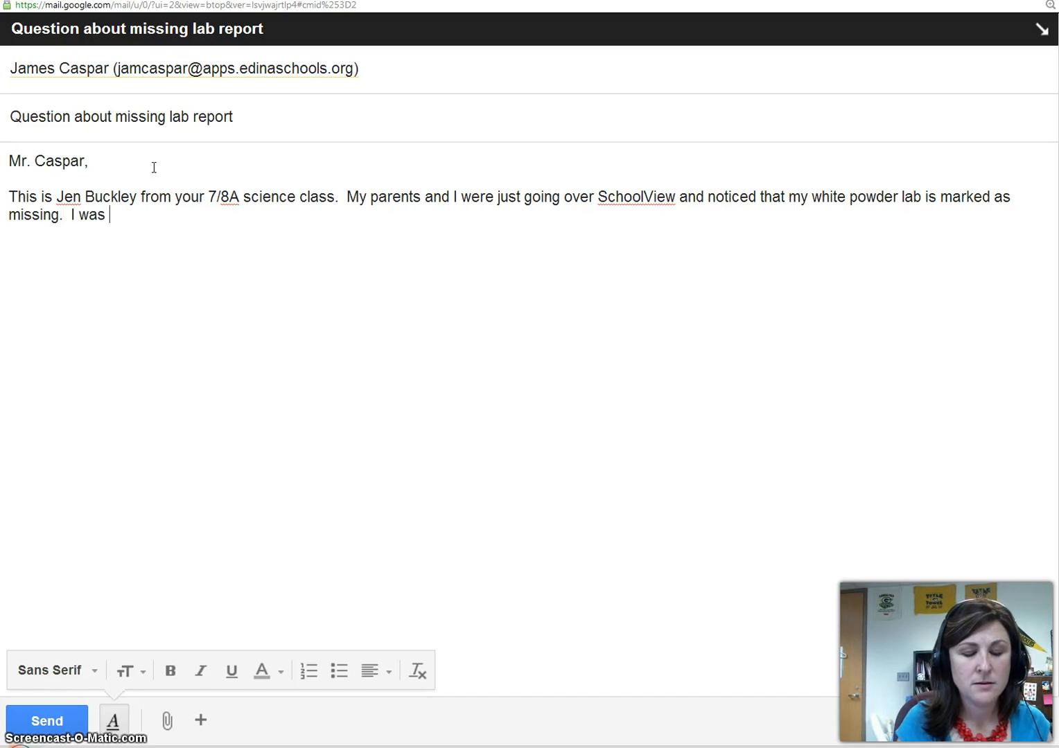
pyautogui.write('ab')
pyautogui.write('sent')
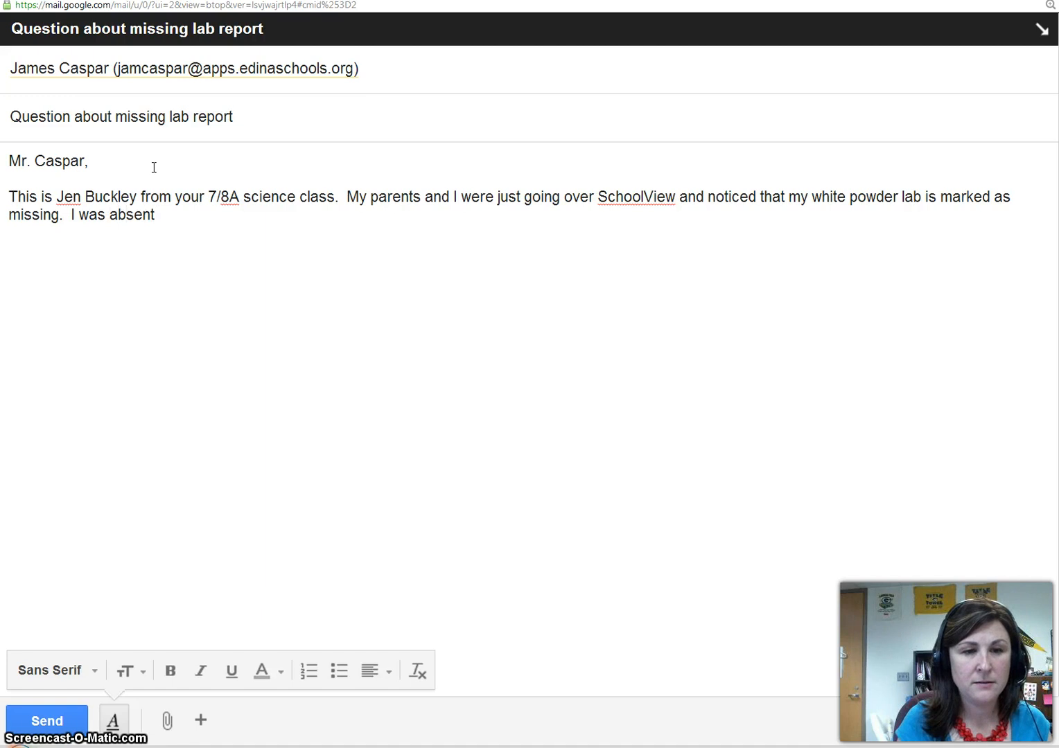
pyautogui.write(' on the day you7 col')
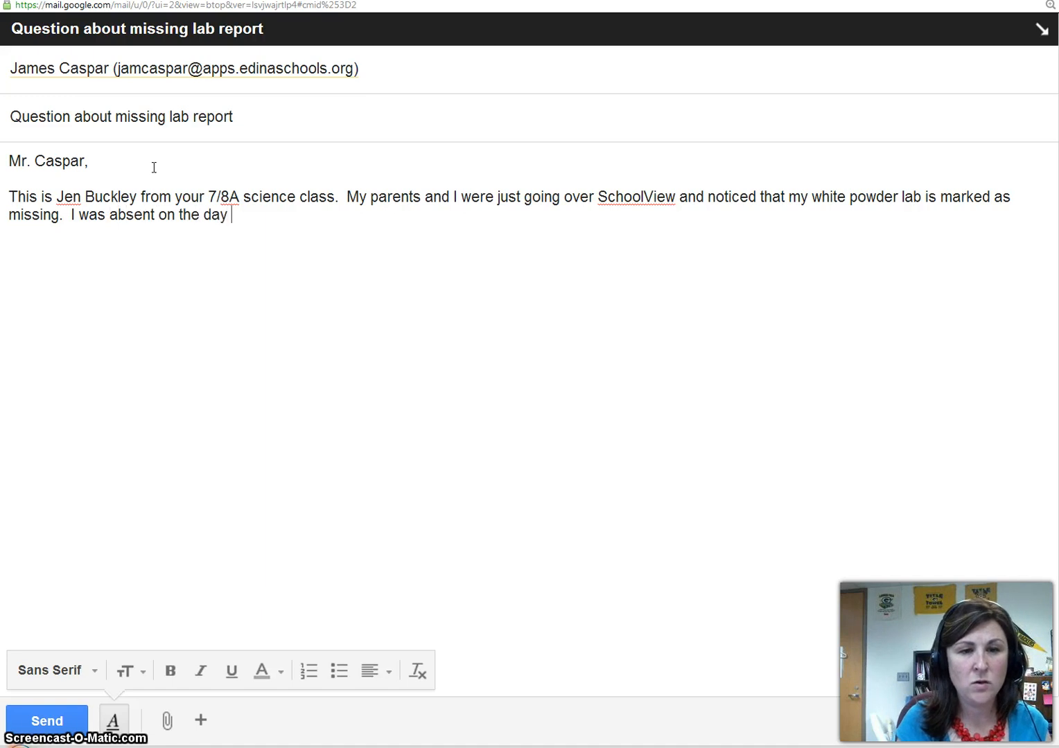
pyautogui.press('BackSpace')
pyautogui.press('BackSpace')
pyautogui.press('BackSpace')
pyautogui.press('BackSpace')
pyautogui.press('BackSpace')
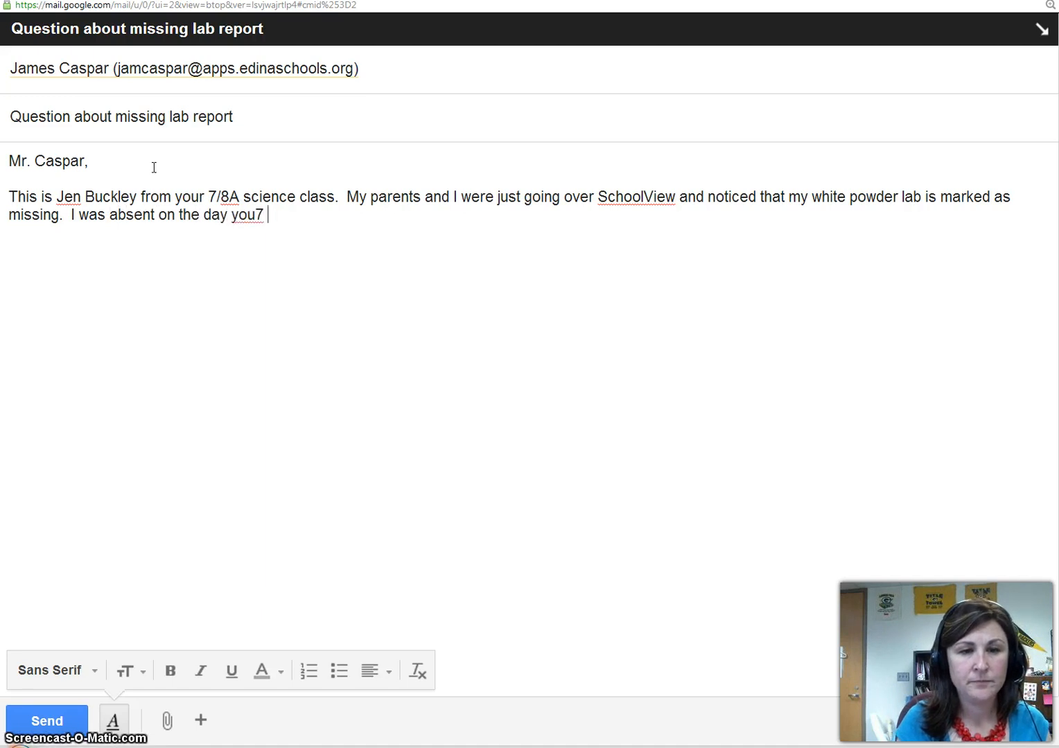
pyautogui.write('colled')
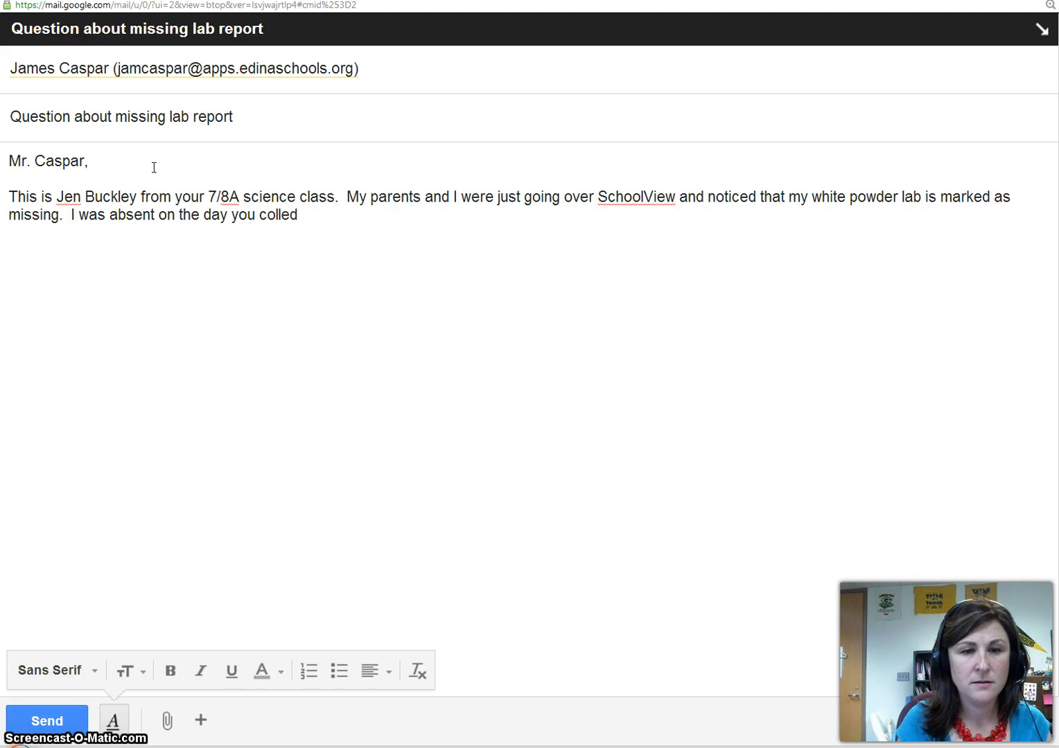
pyautogui.press('BackSpace')
pyautogui.write('cted')
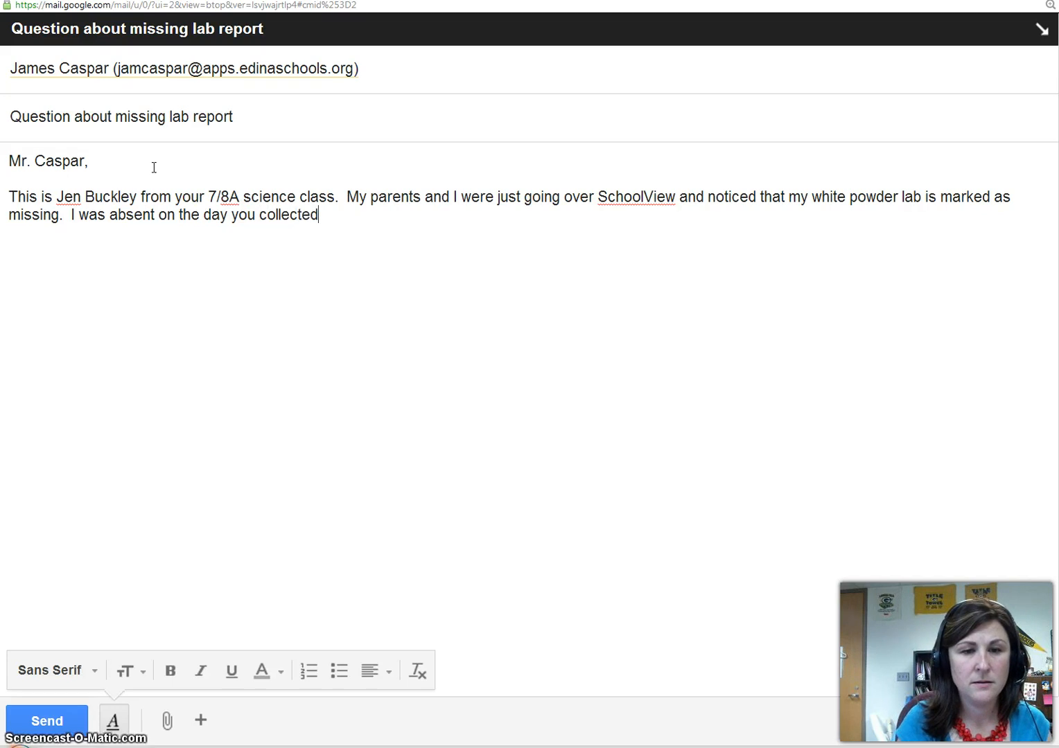
pyautogui.write(' this, b')
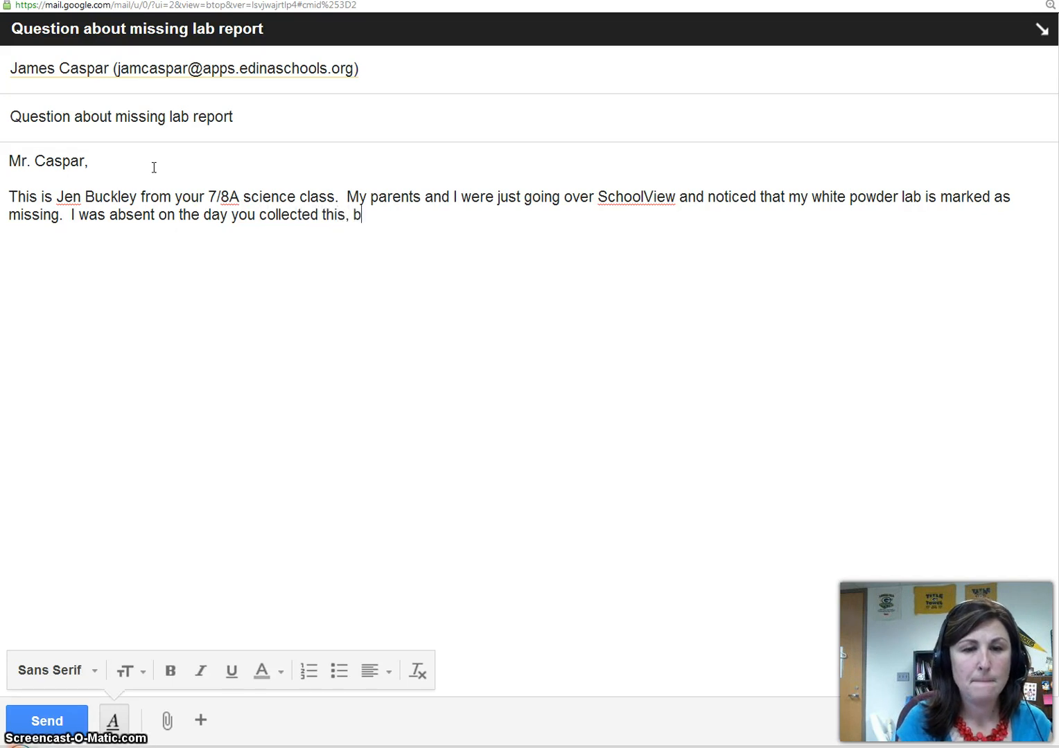
pyautogui.write('ut am fai')
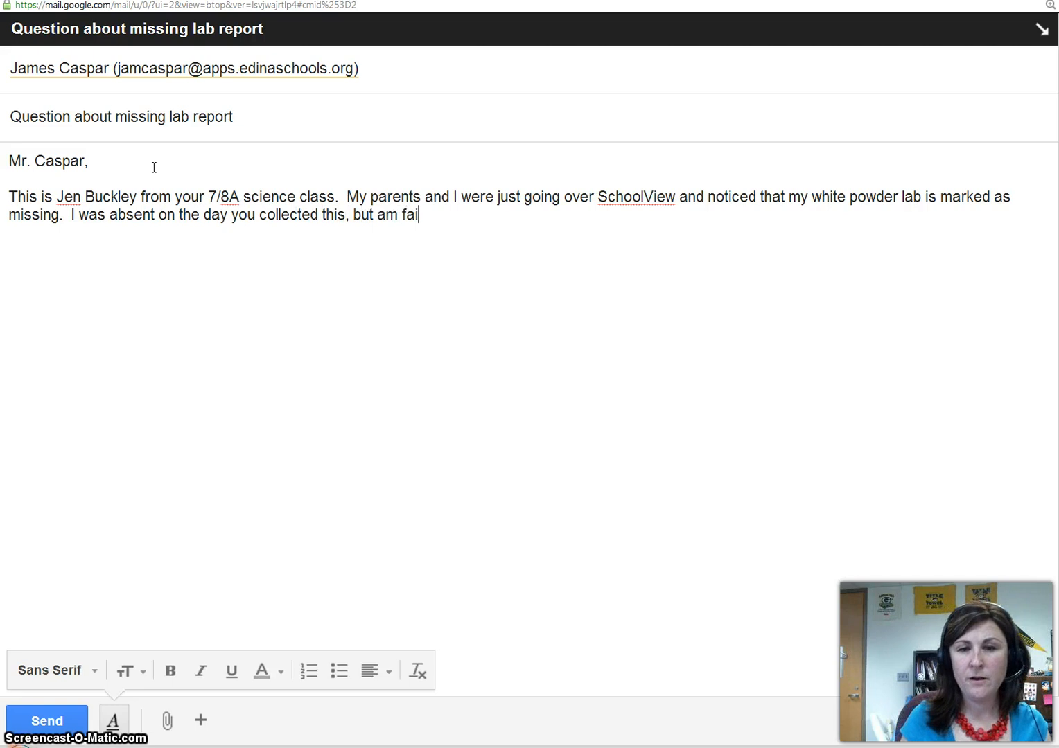
pyautogui.write('rly certain ')
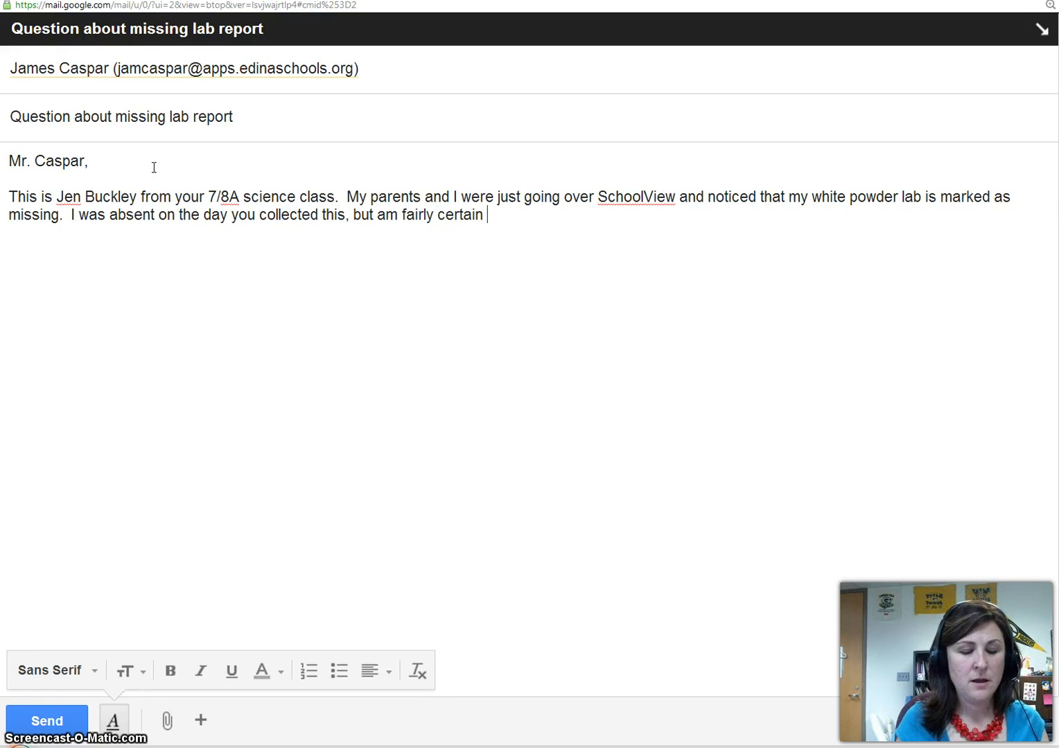
pyautogui.write('I turne')
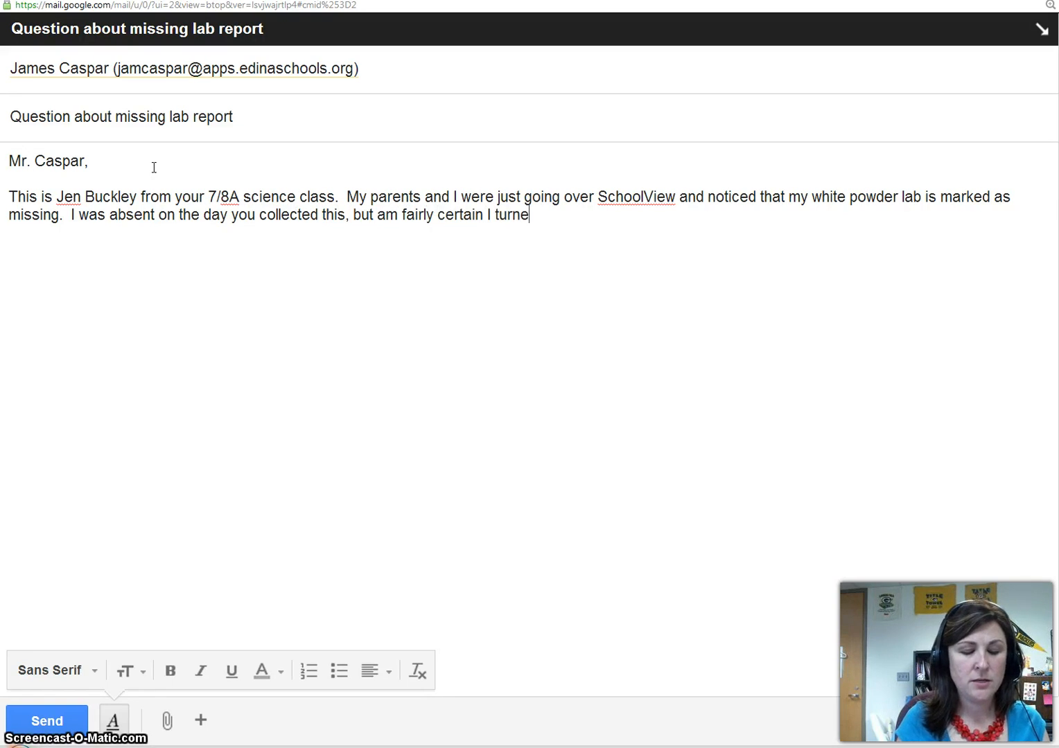
pyautogui.write('d it into the')
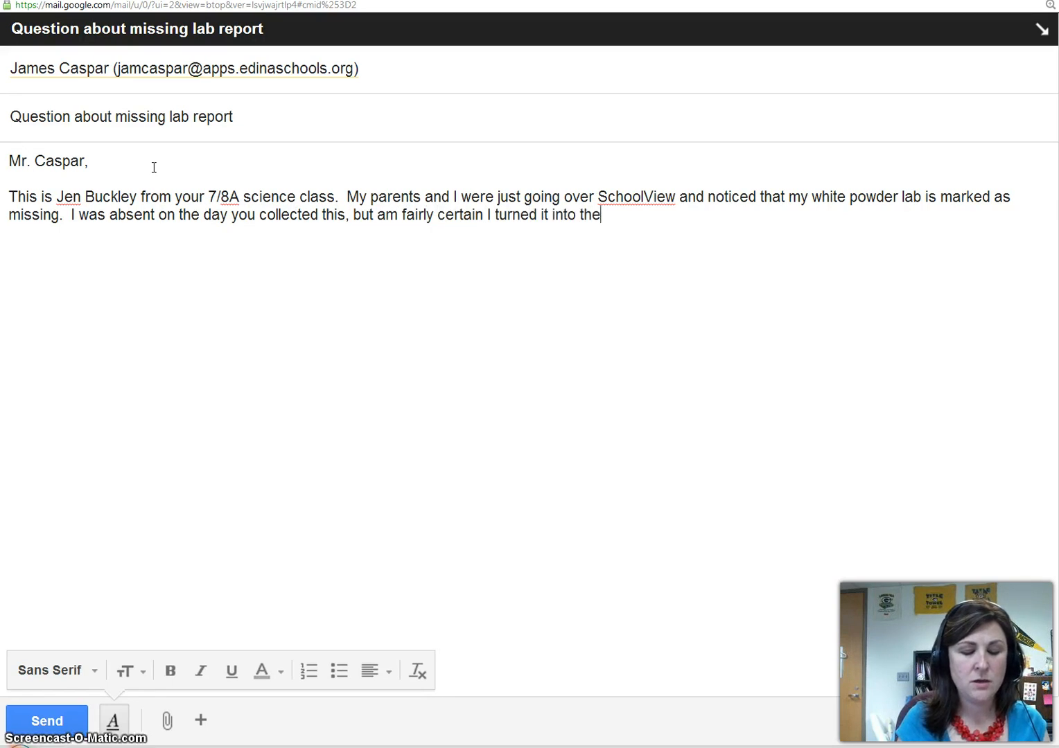
pyautogui.write(' late an')
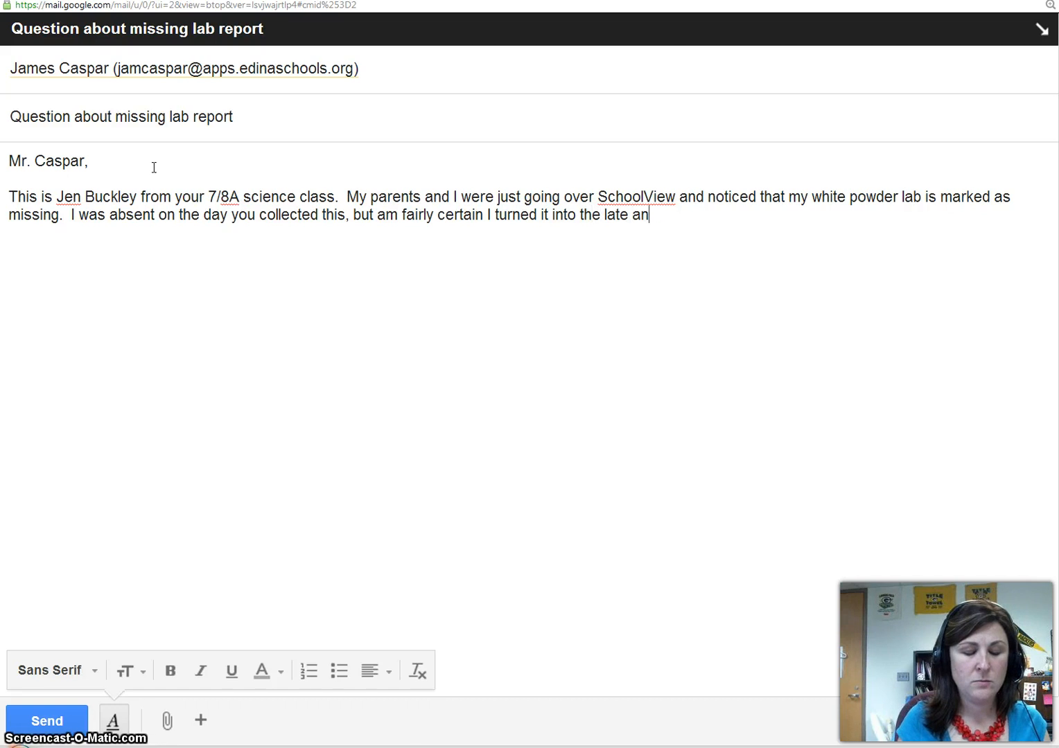
pyautogui.write('d missing work bas')
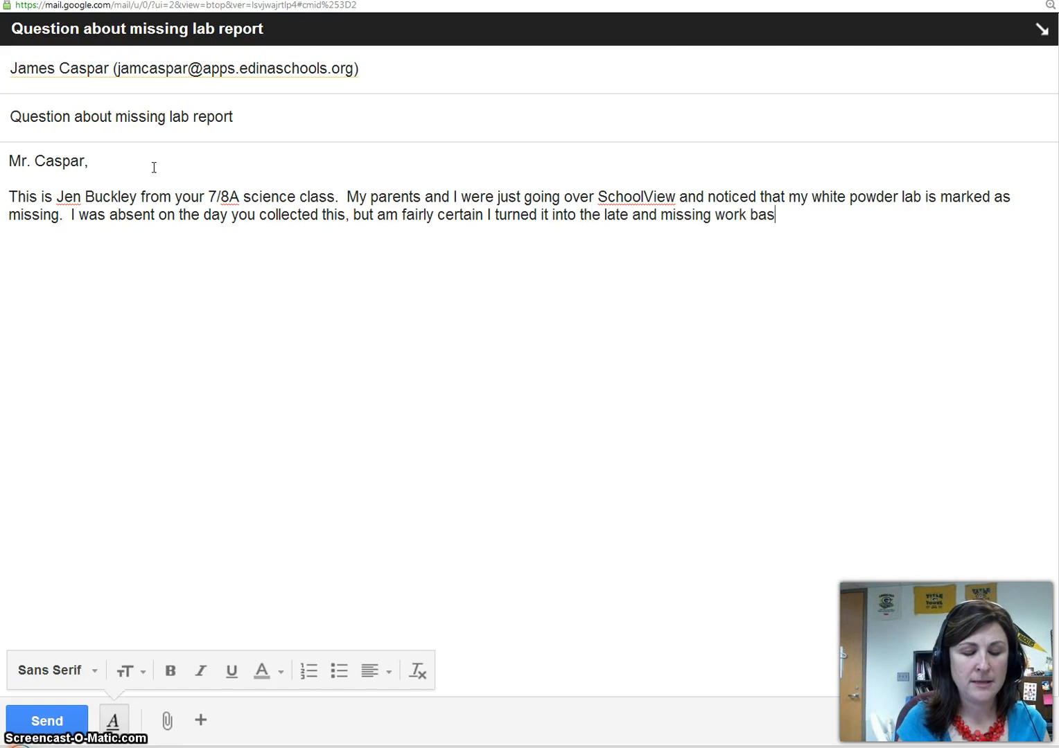
pyautogui.write('ket.  Could yo')
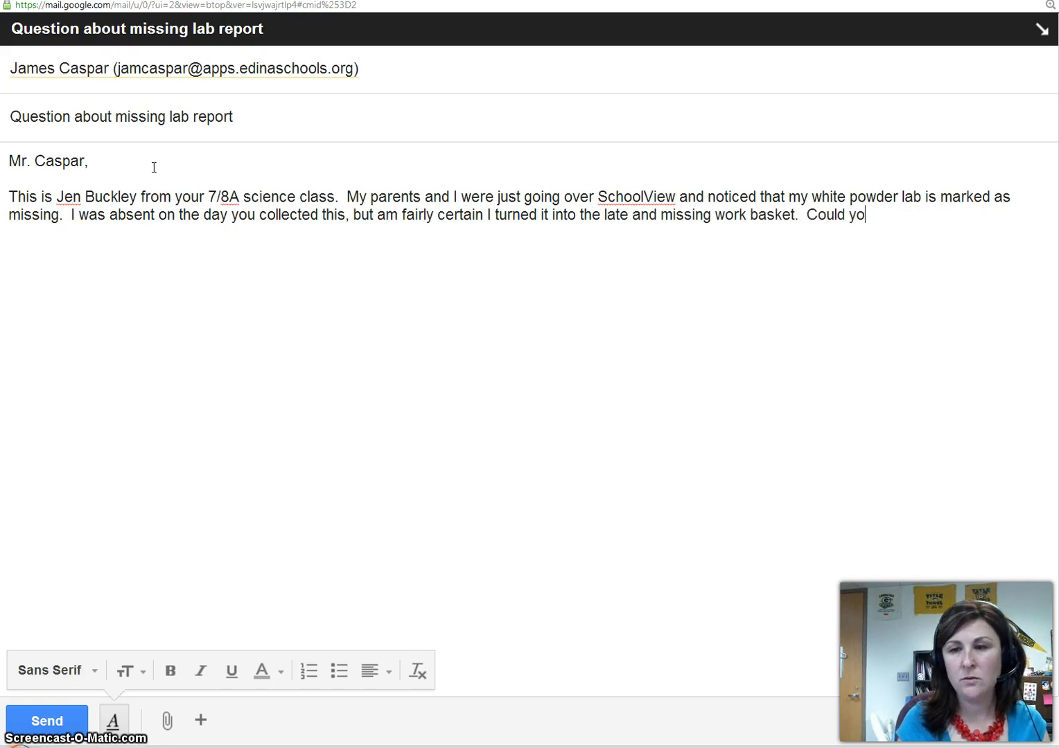
pyautogui.write('u please conf')
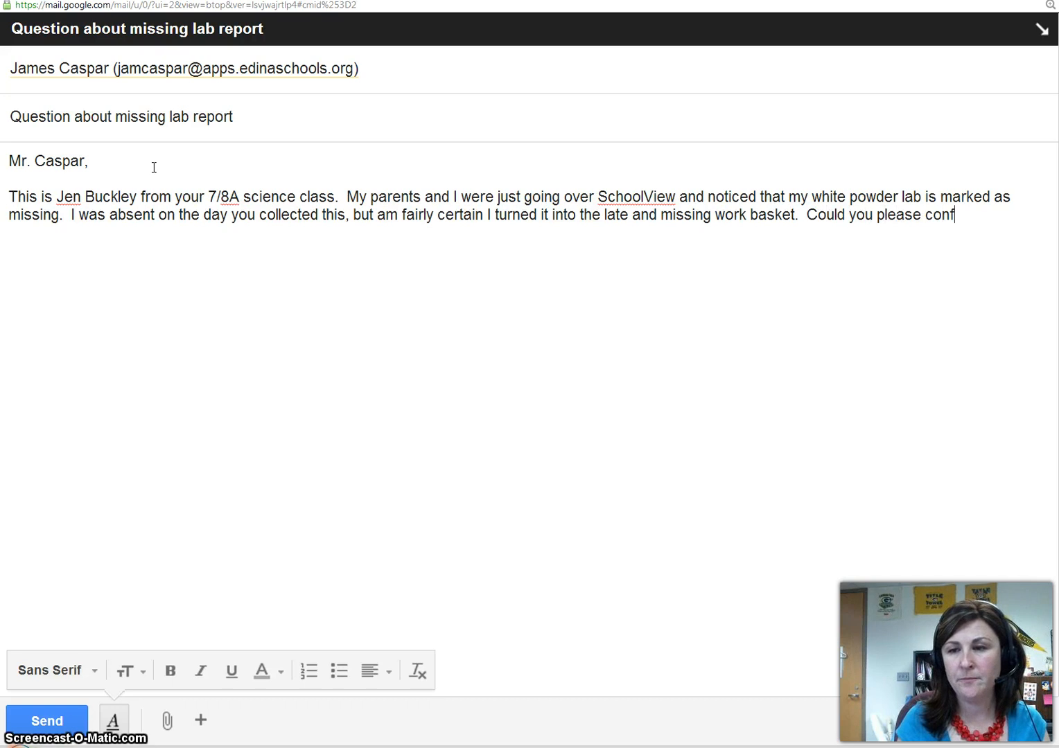
pyautogui.write('irm that you ')
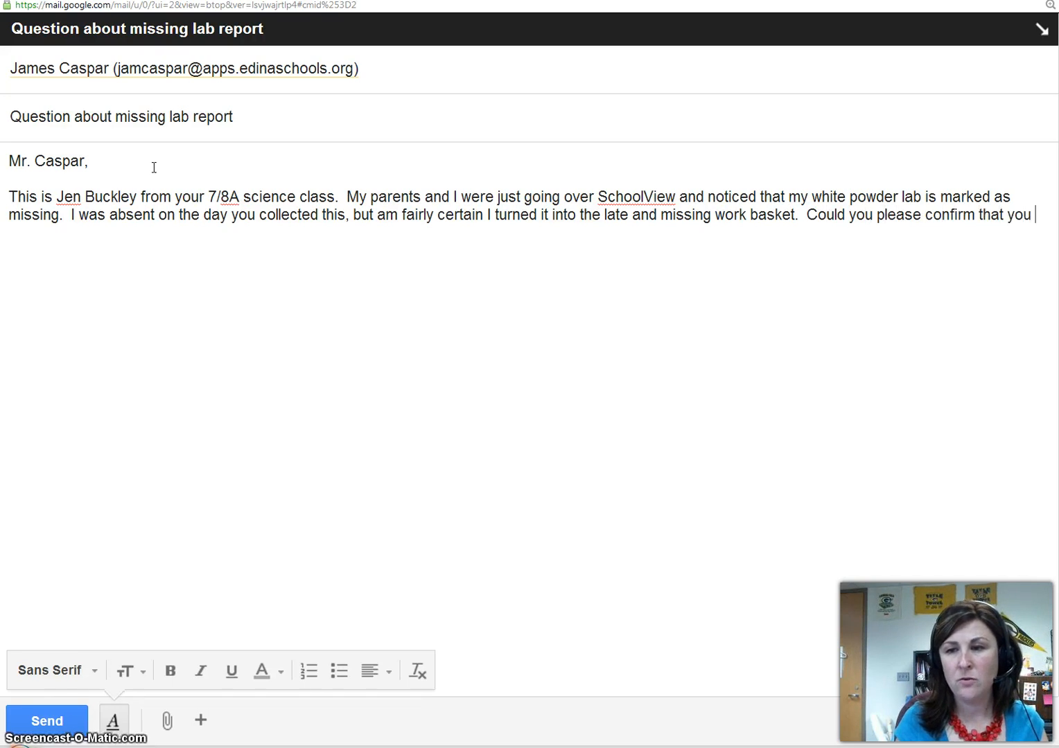
pyautogui.write('have my lab?')
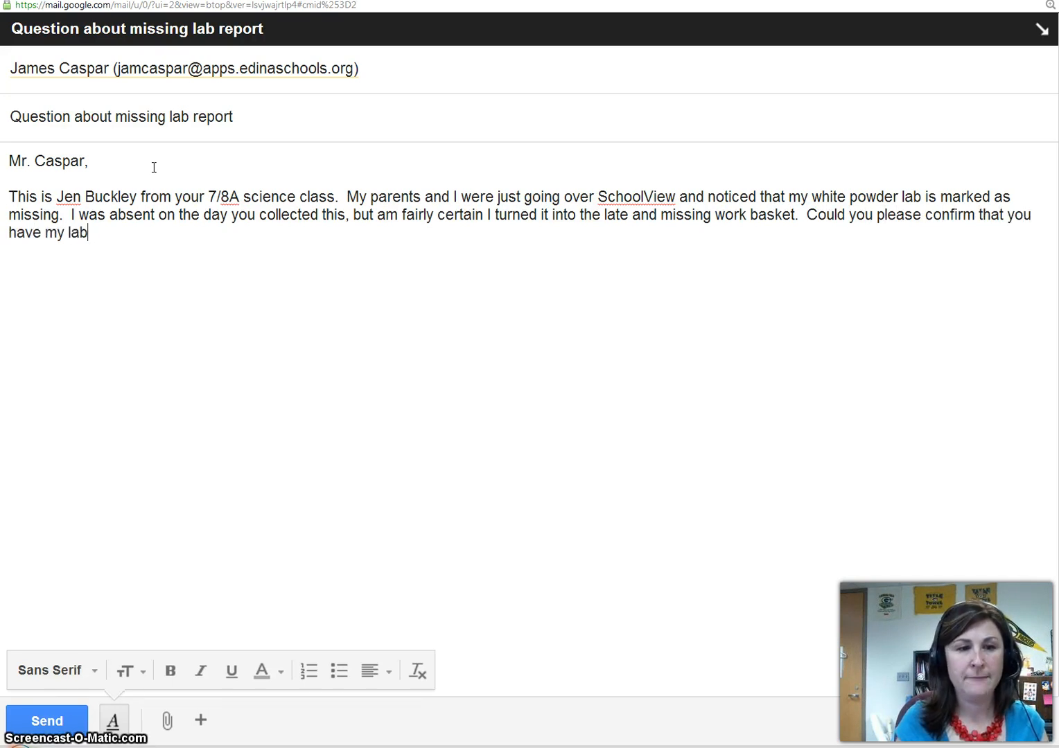
pyautogui.press('Return')
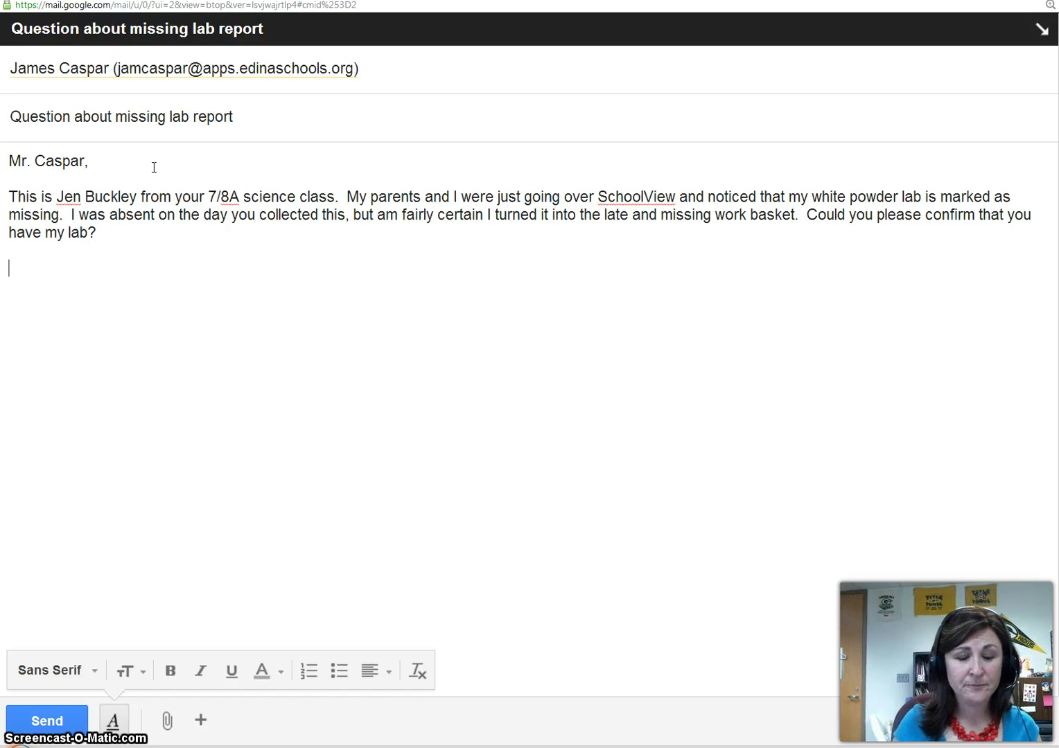
# Step: Close with 'Thank you,' and the student's name on the next line, and send the email
pyautogui.write('Thank you,')
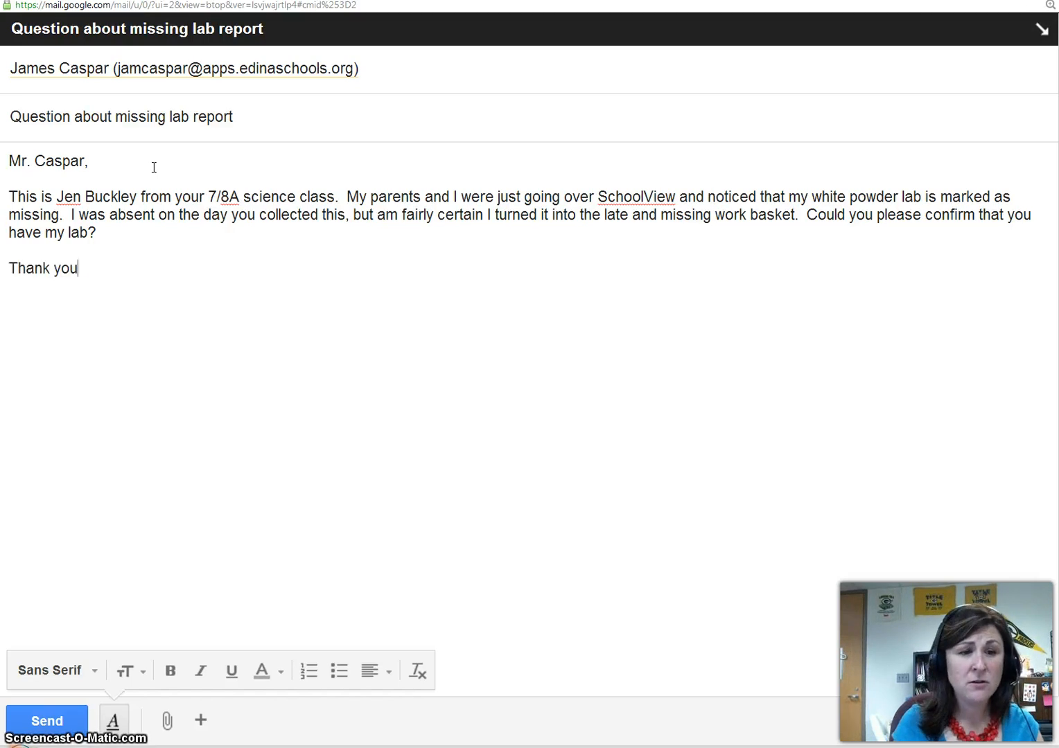
pyautogui.press('Return')
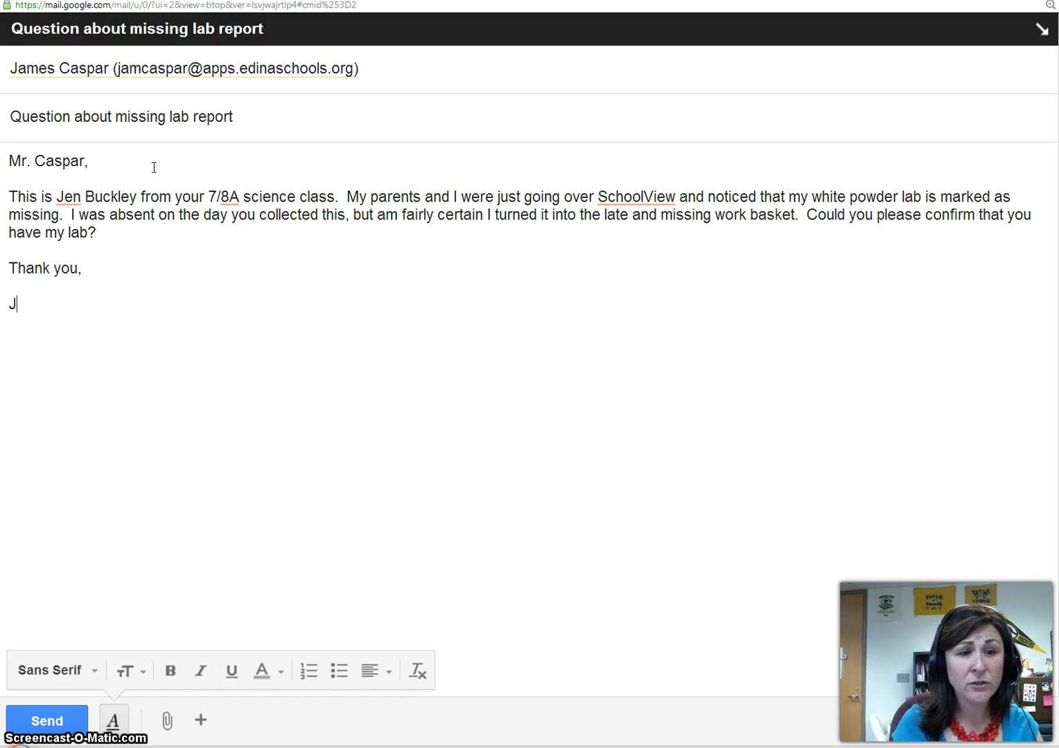
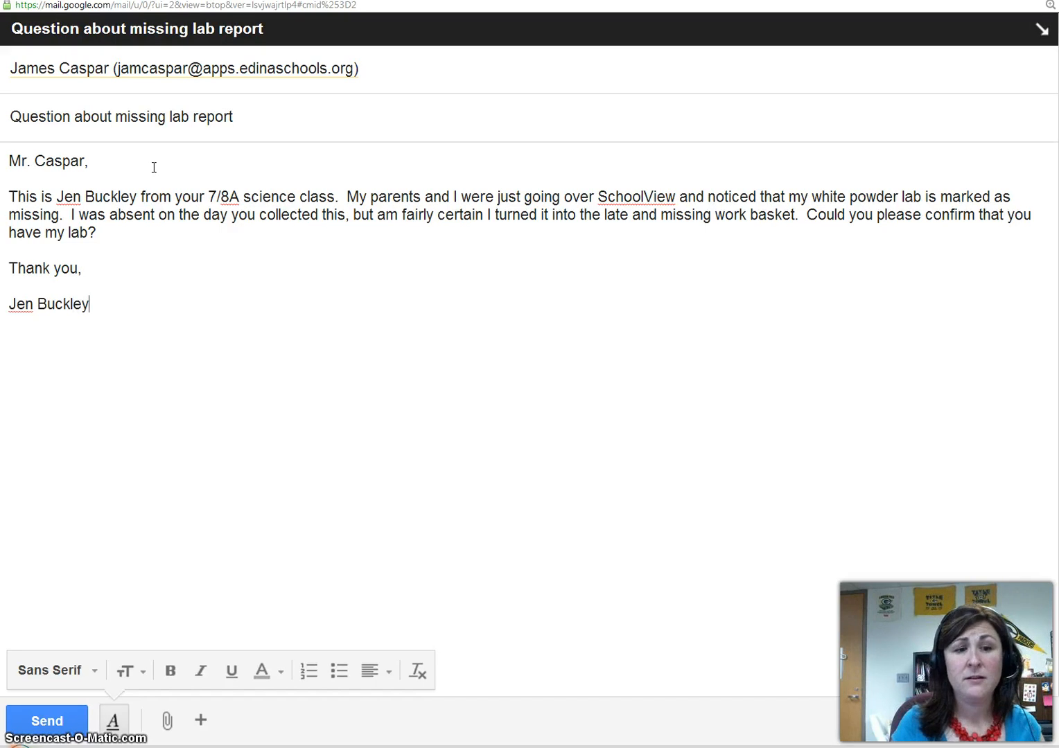
pyautogui.click(63, 736)
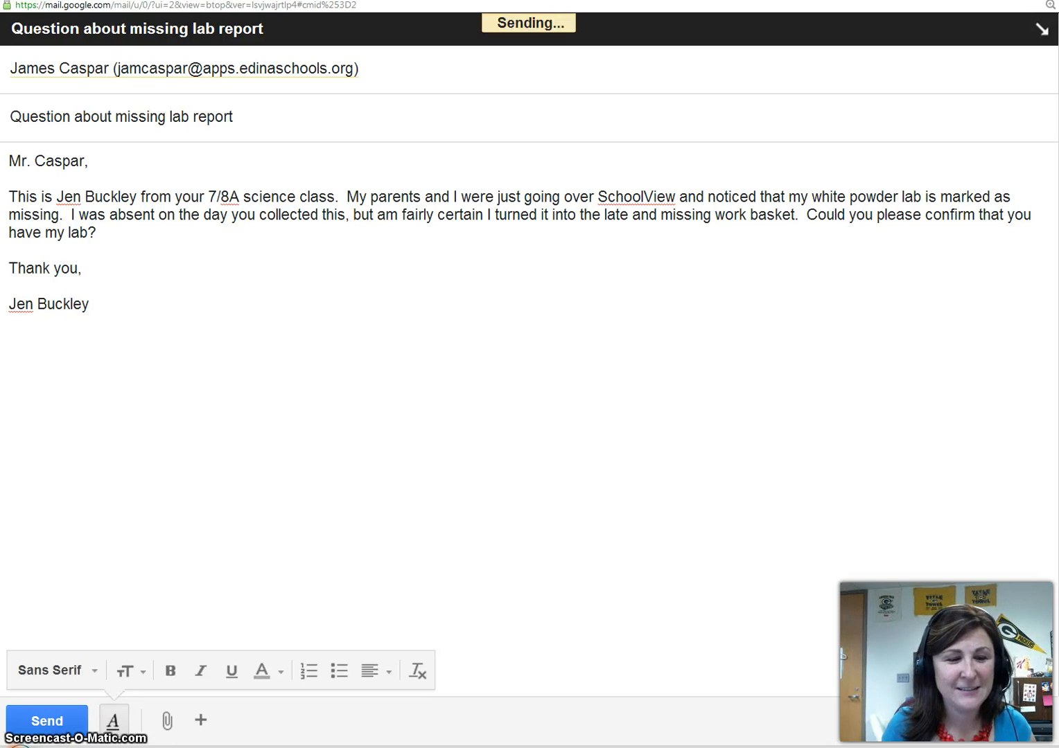